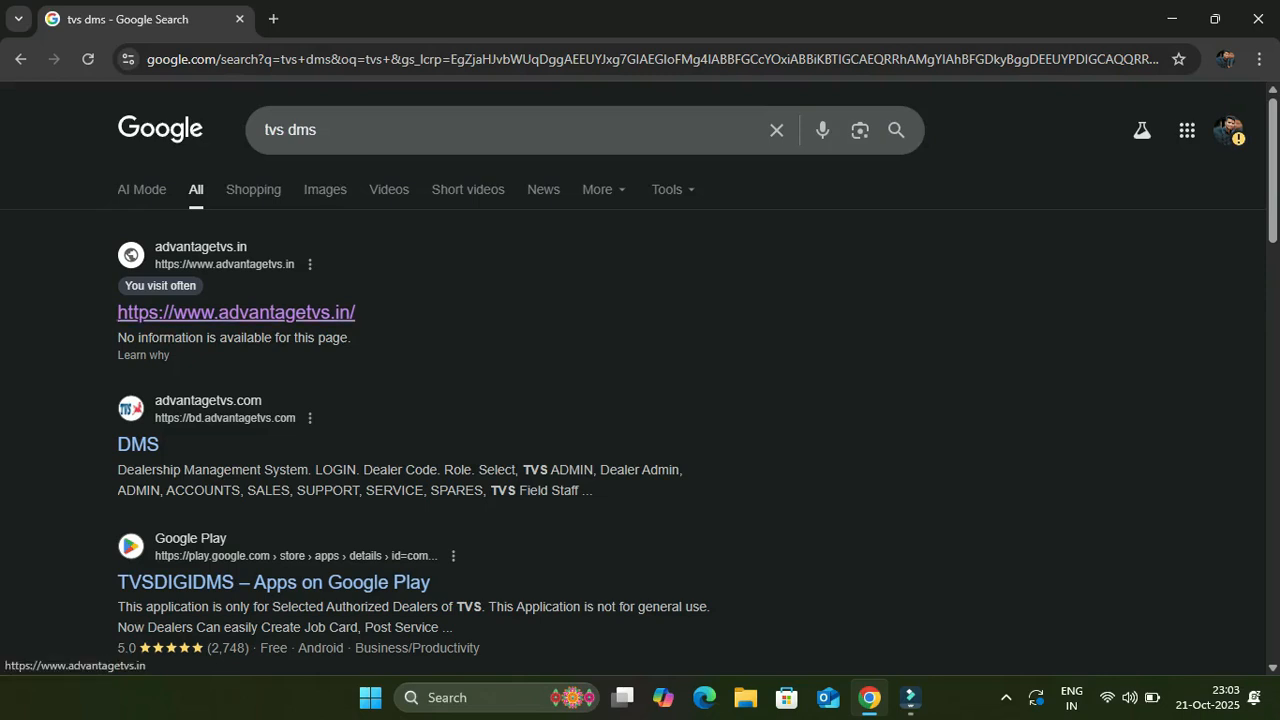
{"action": "left_click", "coordinate": [236, 312]}
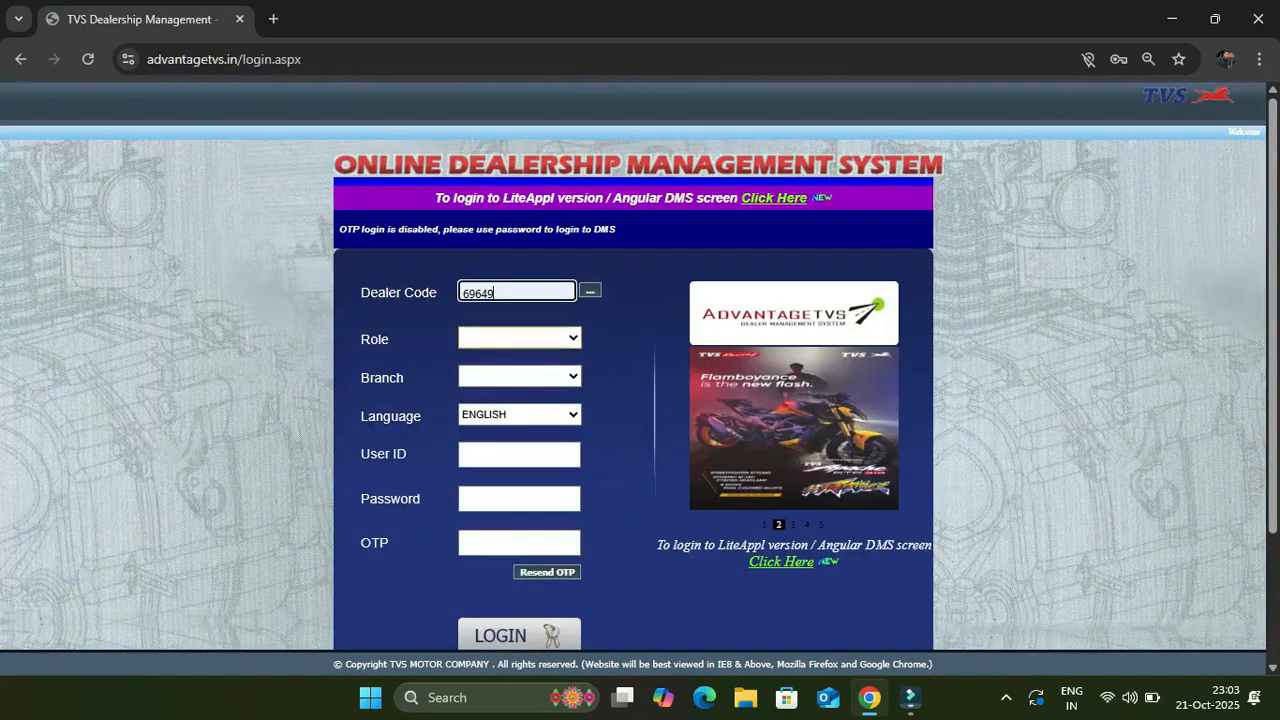
Log in with the ADMIN role and the user ID, then open the Customer page under Masters
{"action": "left_click", "coordinate": [519, 338]}
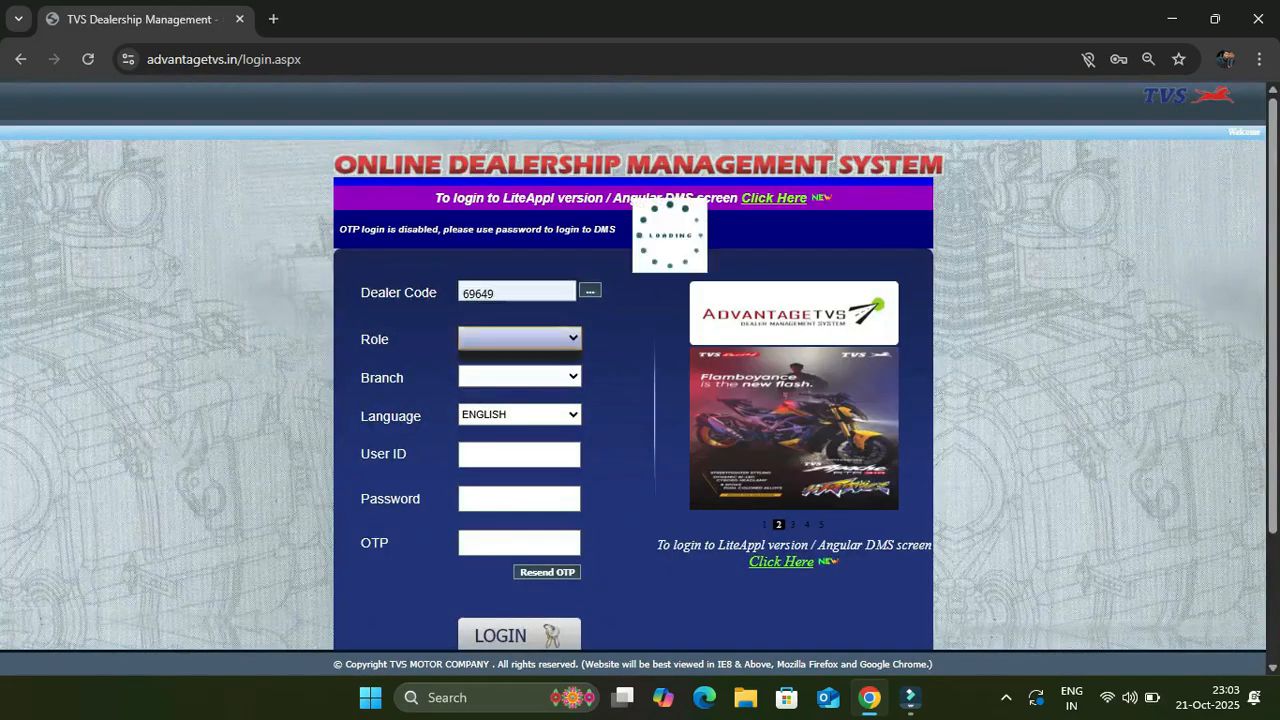
{"action": "left_click", "coordinate": [519, 338]}
{"action": "left_click", "coordinate": [519, 406]}
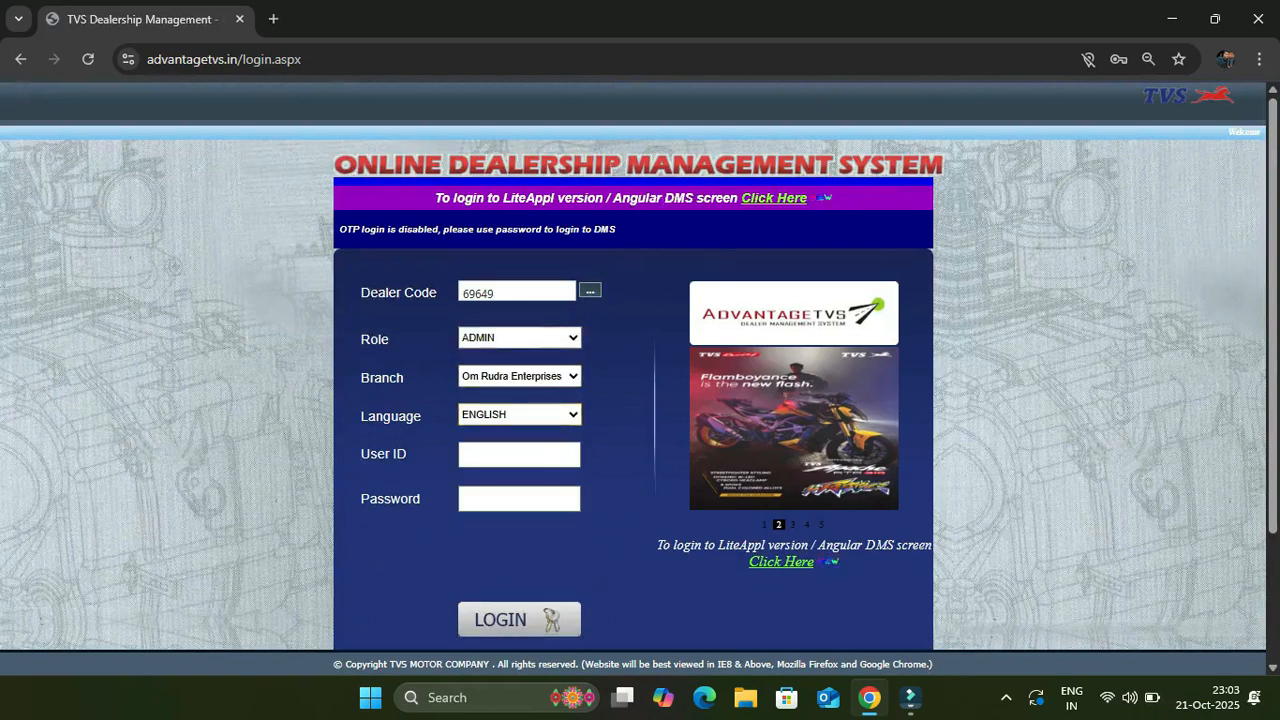
{"action": "left_click", "coordinate": [519, 455]}
{"action": "type", "text": "a"}
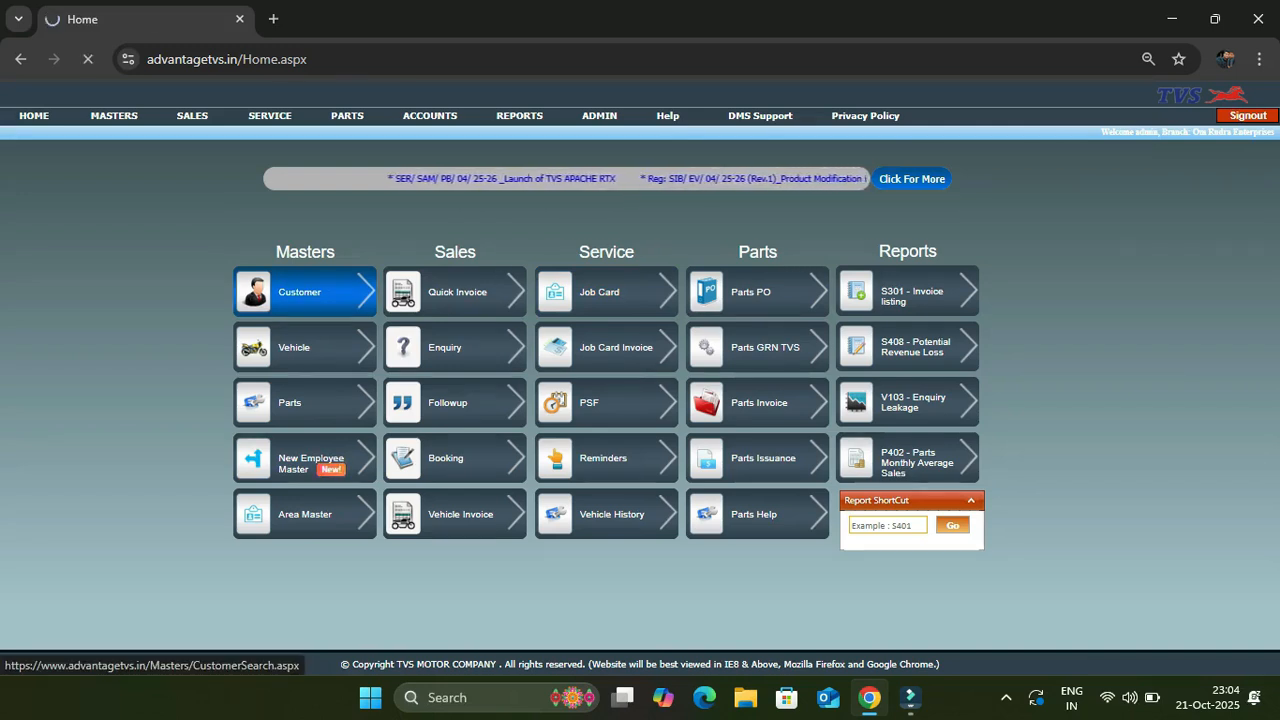
{"action": "left_click", "coordinate": [300, 292]}
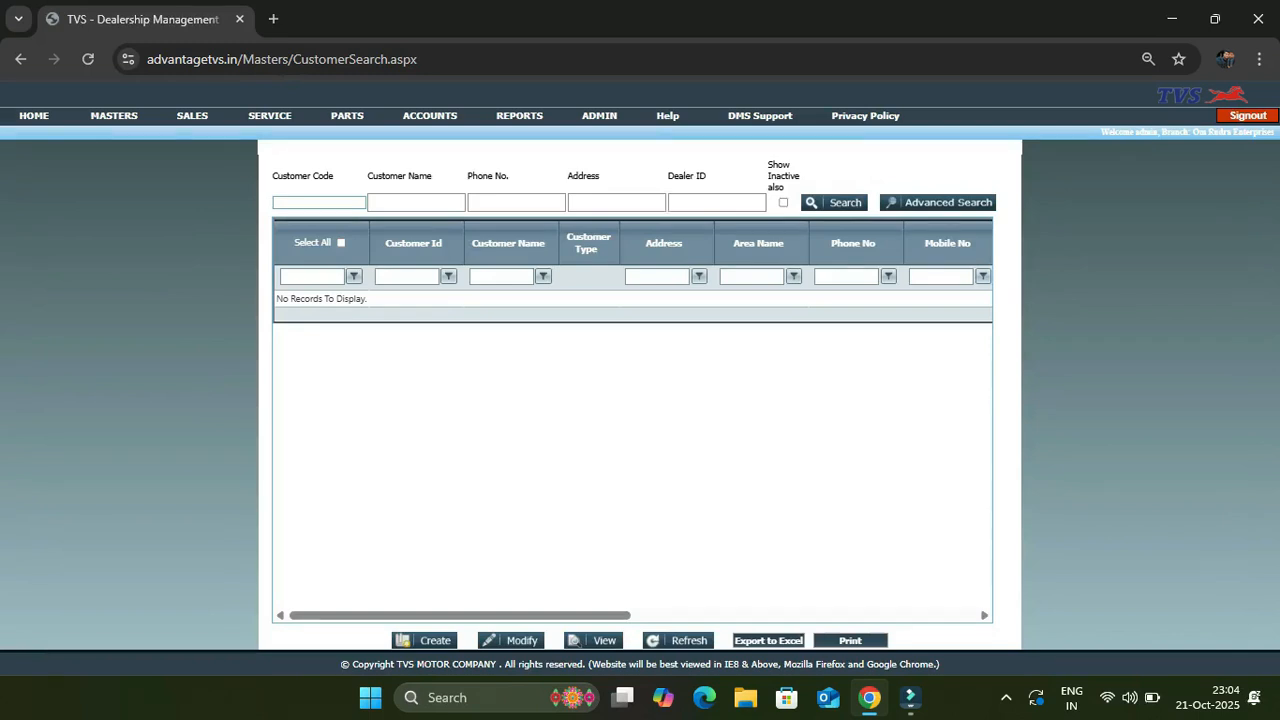
Search the customer by pasted mobile number, save a fuller address on their record, and refresh the results
{"action": "left_click", "coordinate": [516, 203]}
{"action": "key", "text": "ctrl+v"}
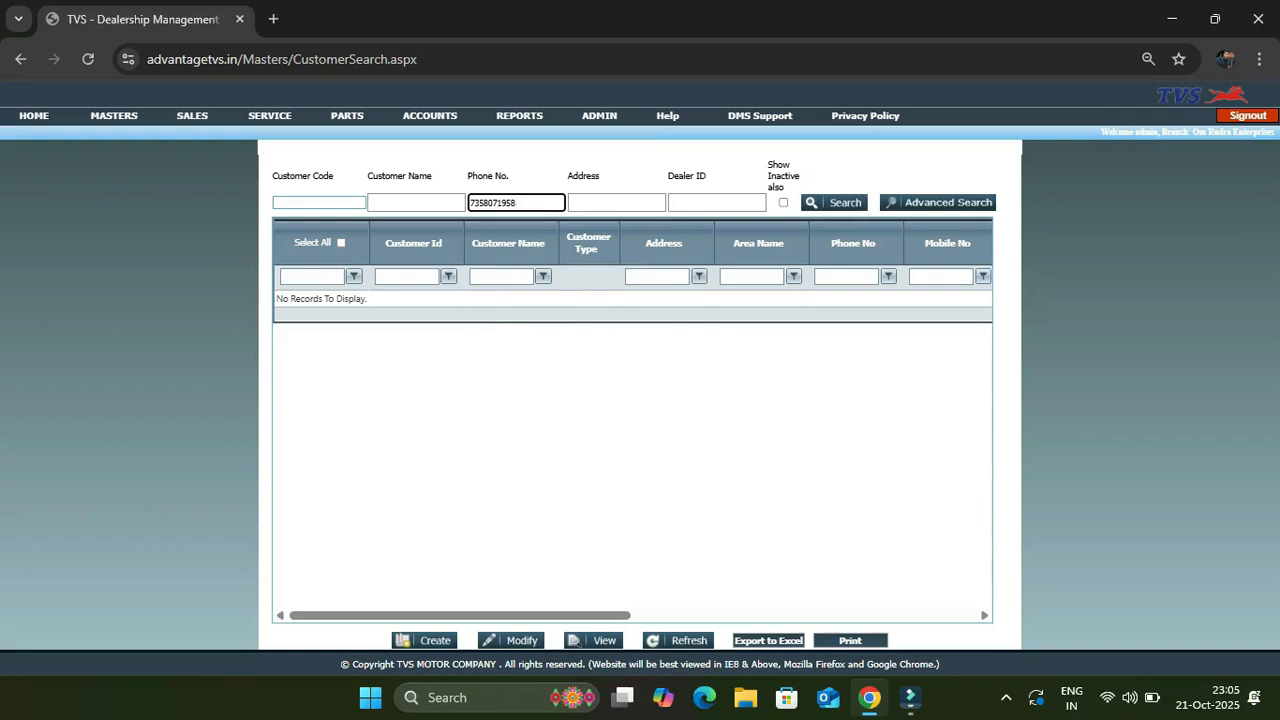
{"action": "left_click_drag", "start_coordinate": [276, 298], "coordinate": [367, 298]}
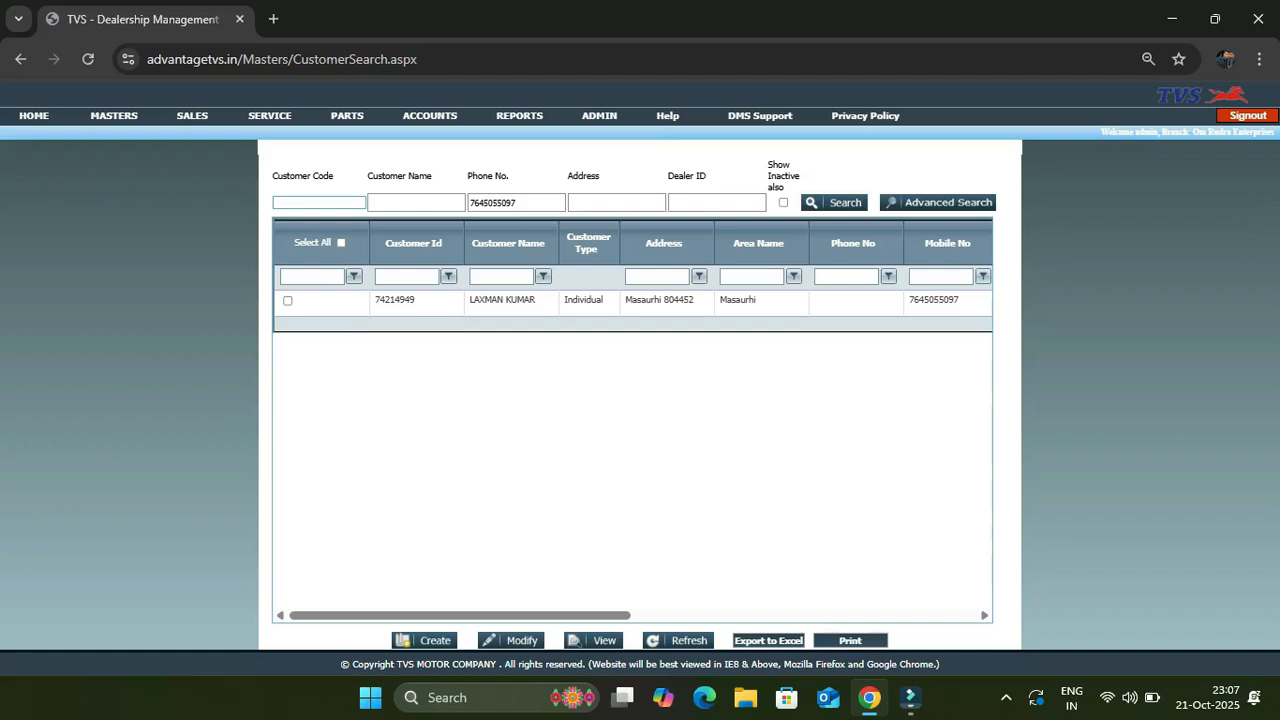
{"action": "left_click", "coordinate": [834, 203]}
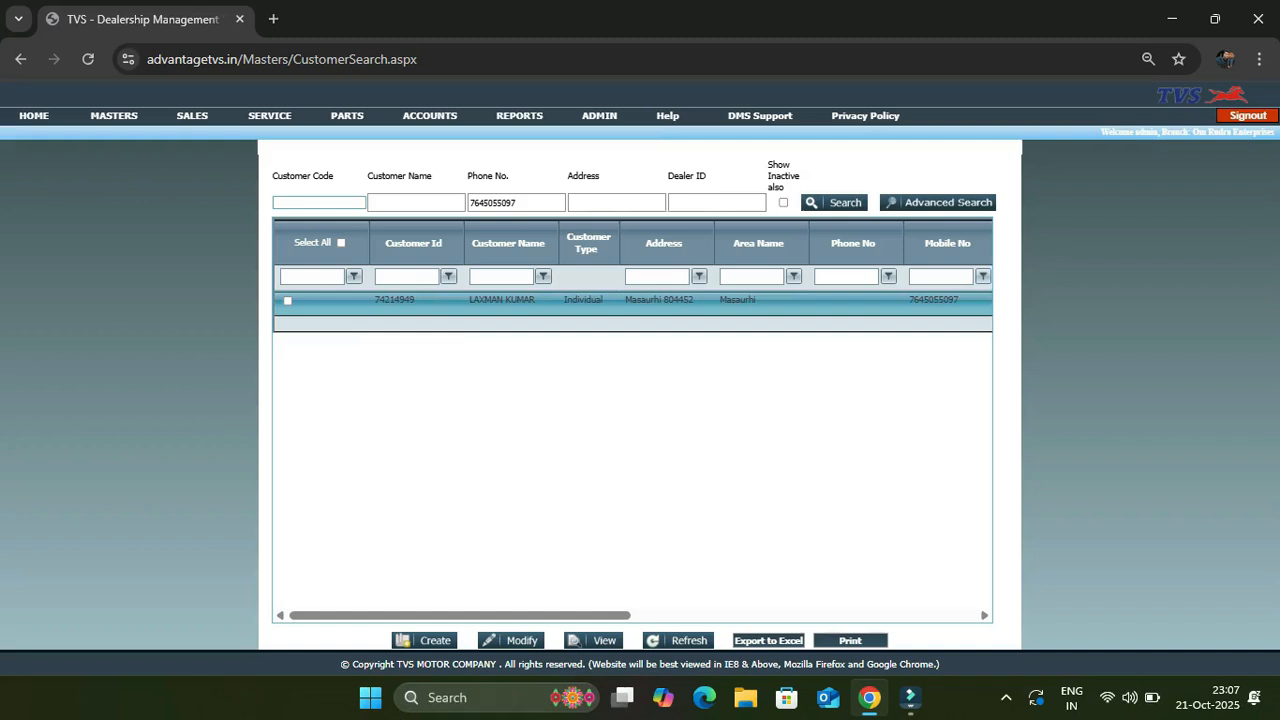
{"action": "left_click", "coordinate": [513, 640]}
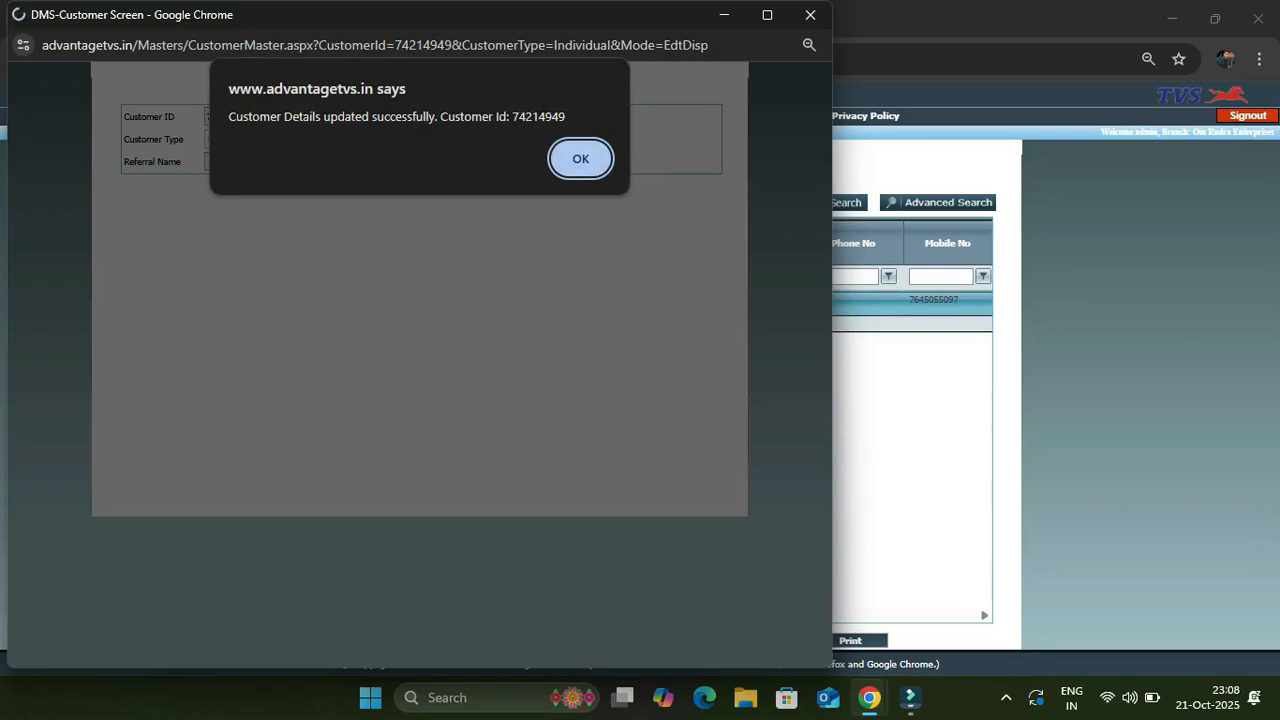
{"action": "key", "text": "Return"}
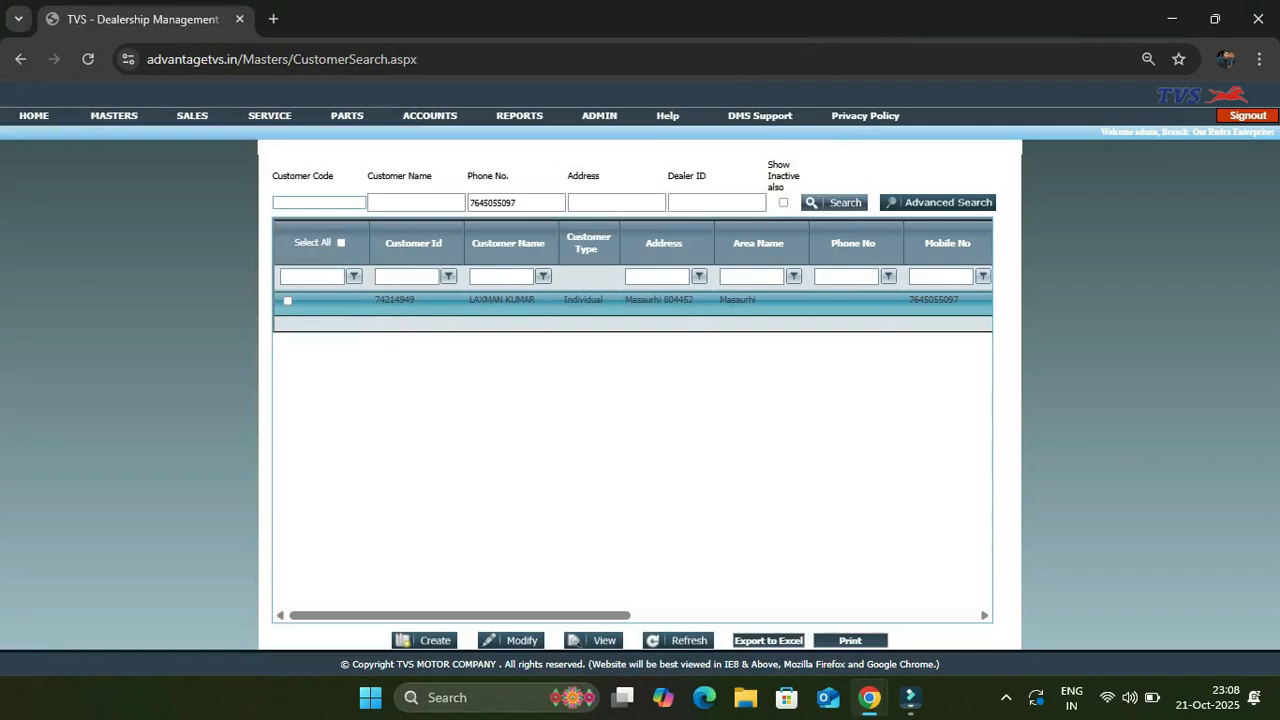
{"action": "left_click", "coordinate": [834, 203]}
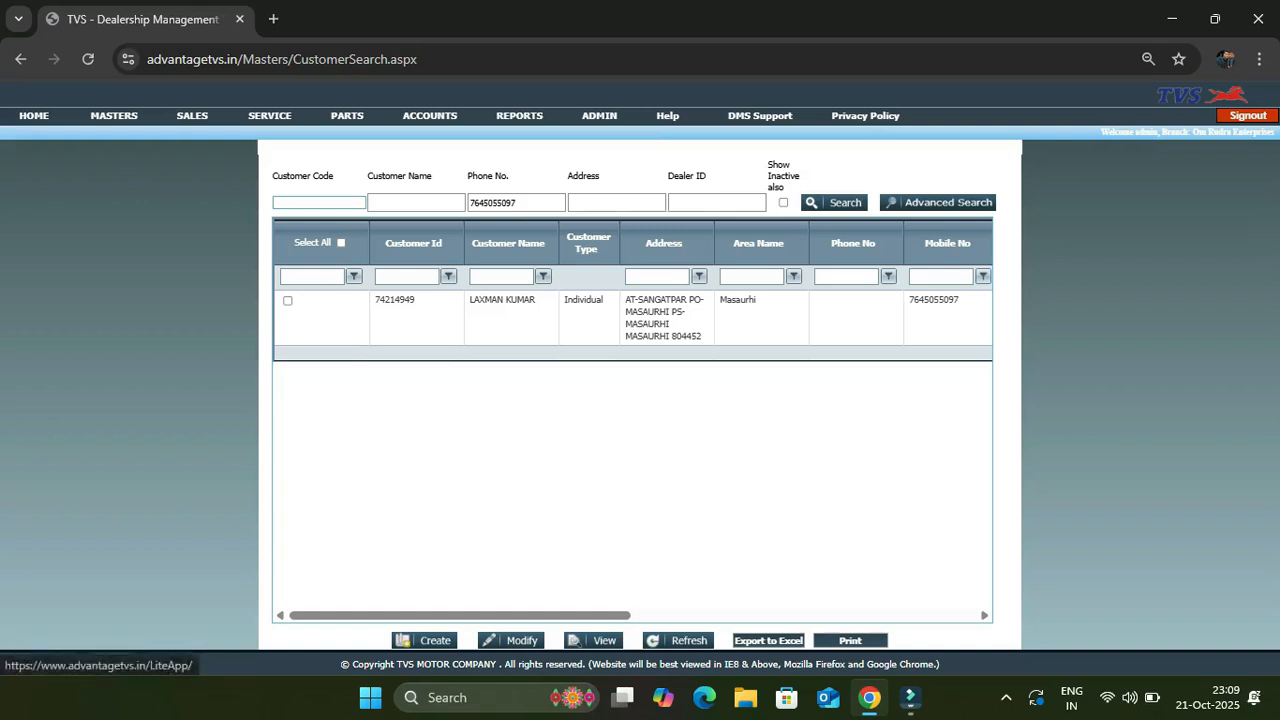
Open the LiteApp old login with dealer code 69649, Admin role and Om Rudra Enterprises branch
{"action": "left_click", "coordinate": [1202, 95]}
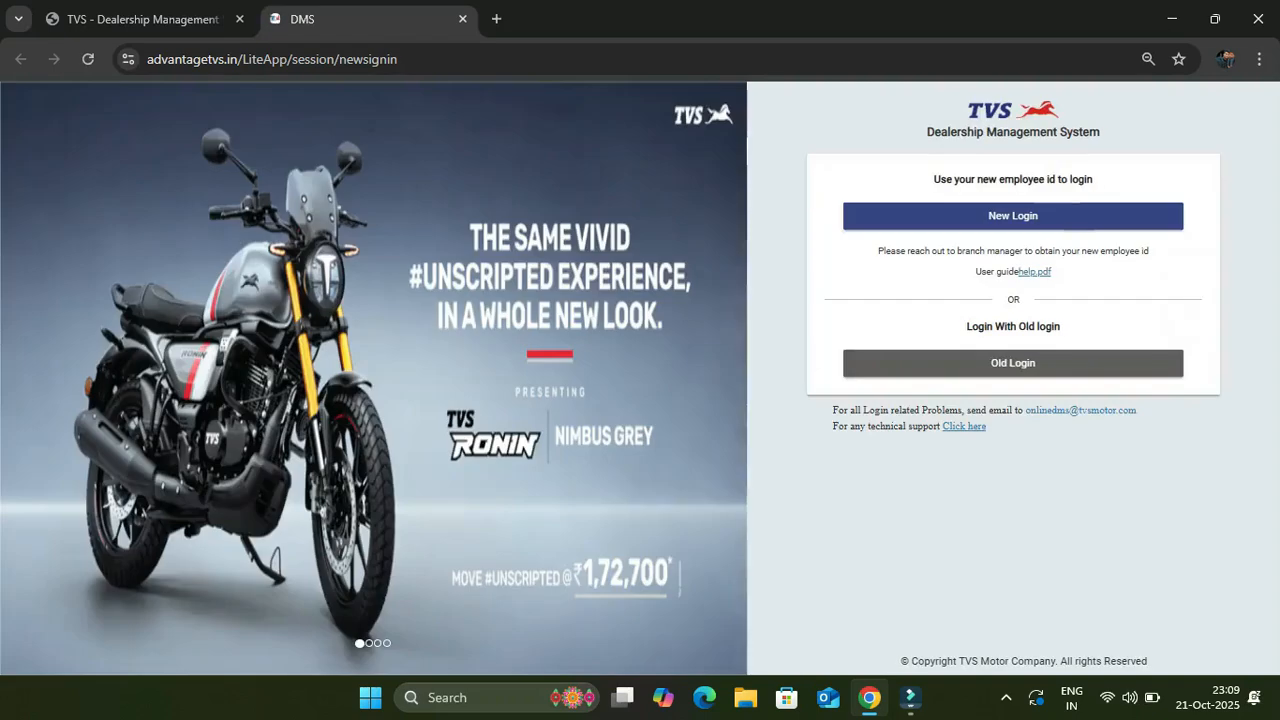
{"action": "left_click", "coordinate": [880, 366]}
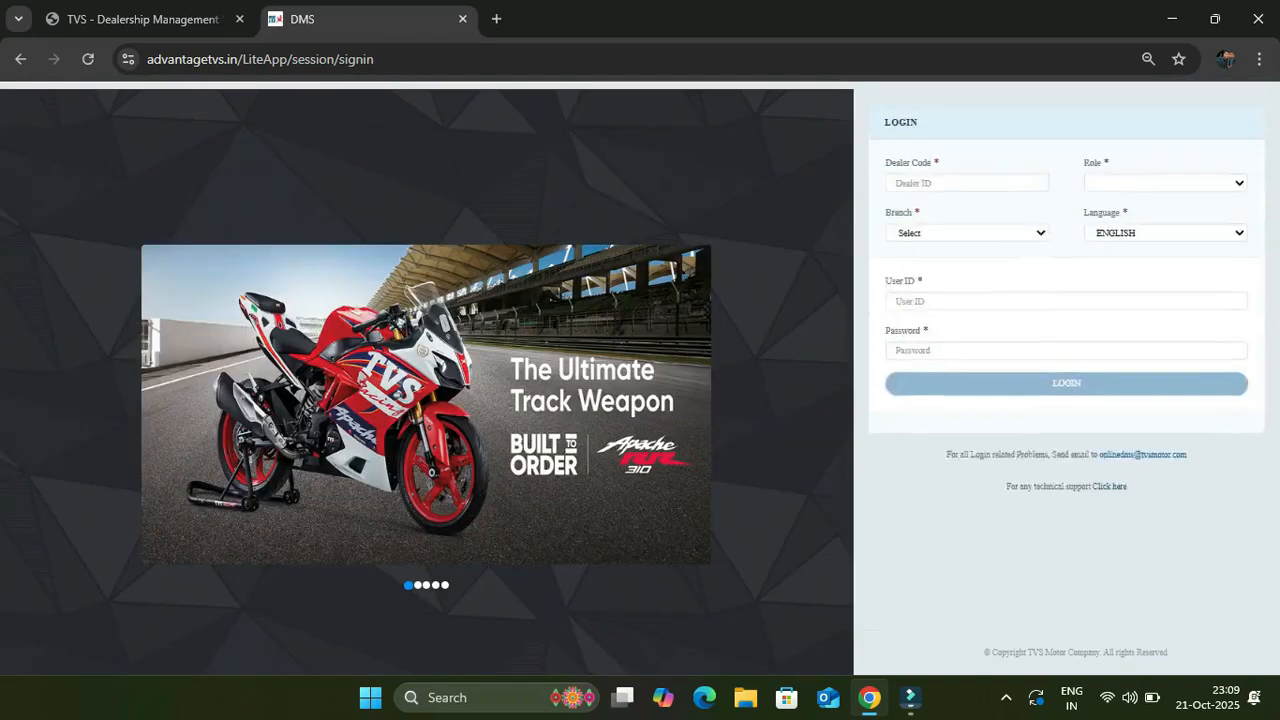
{"action": "key", "text": "Down"}
{"action": "key", "text": "Down"}
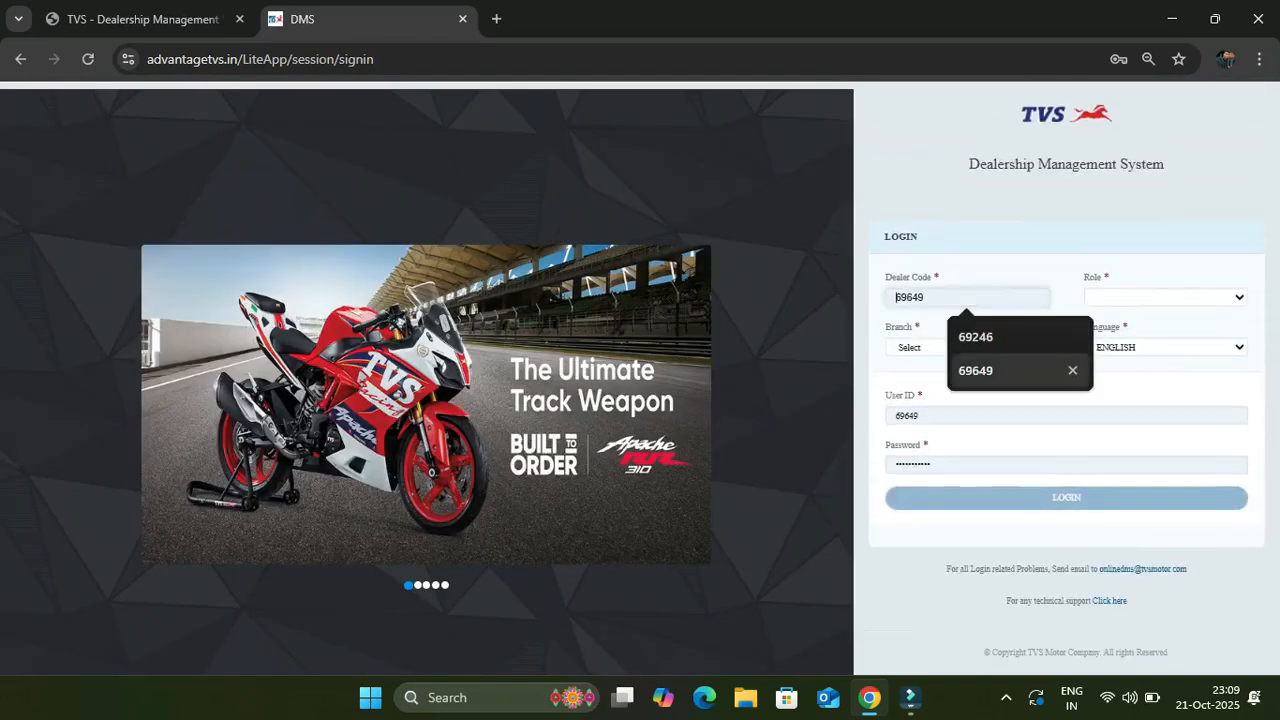
{"action": "key", "text": "Return"}
{"action": "left_click", "coordinate": [1166, 297]}
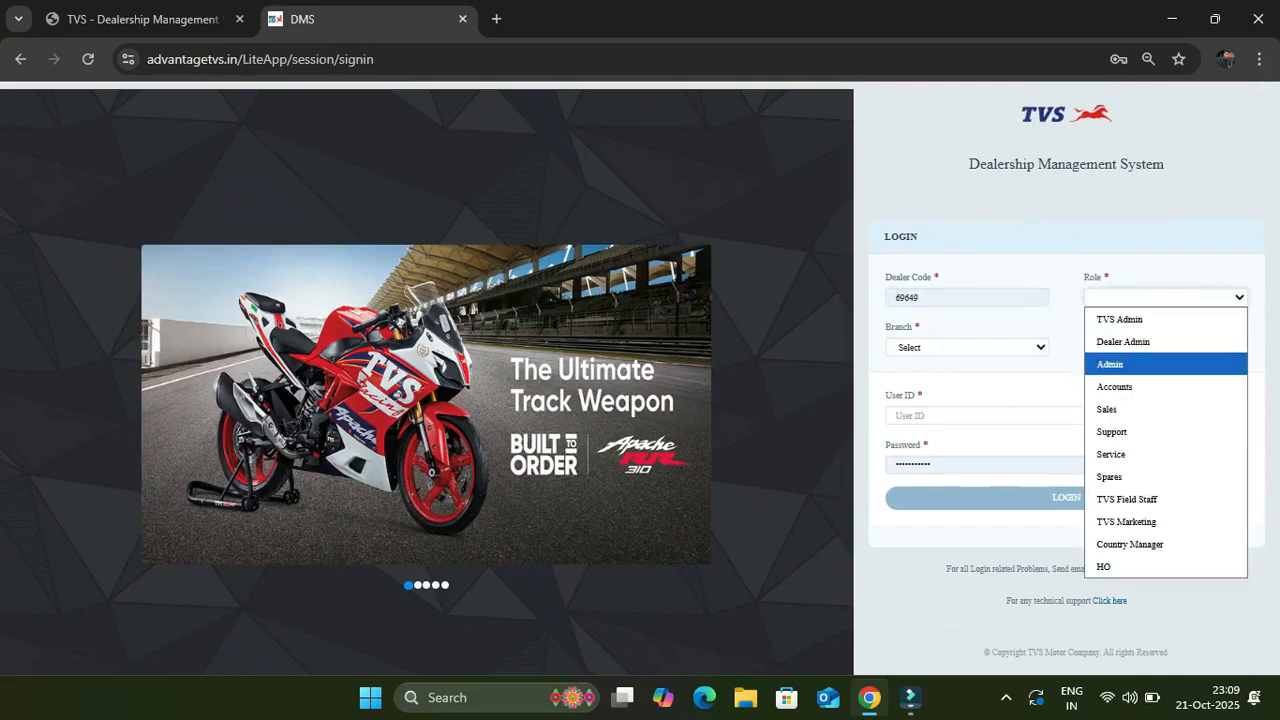
{"action": "left_click", "coordinate": [1125, 364]}
{"action": "left_click", "coordinate": [967, 347]}
{"action": "left_click", "coordinate": [967, 391]}
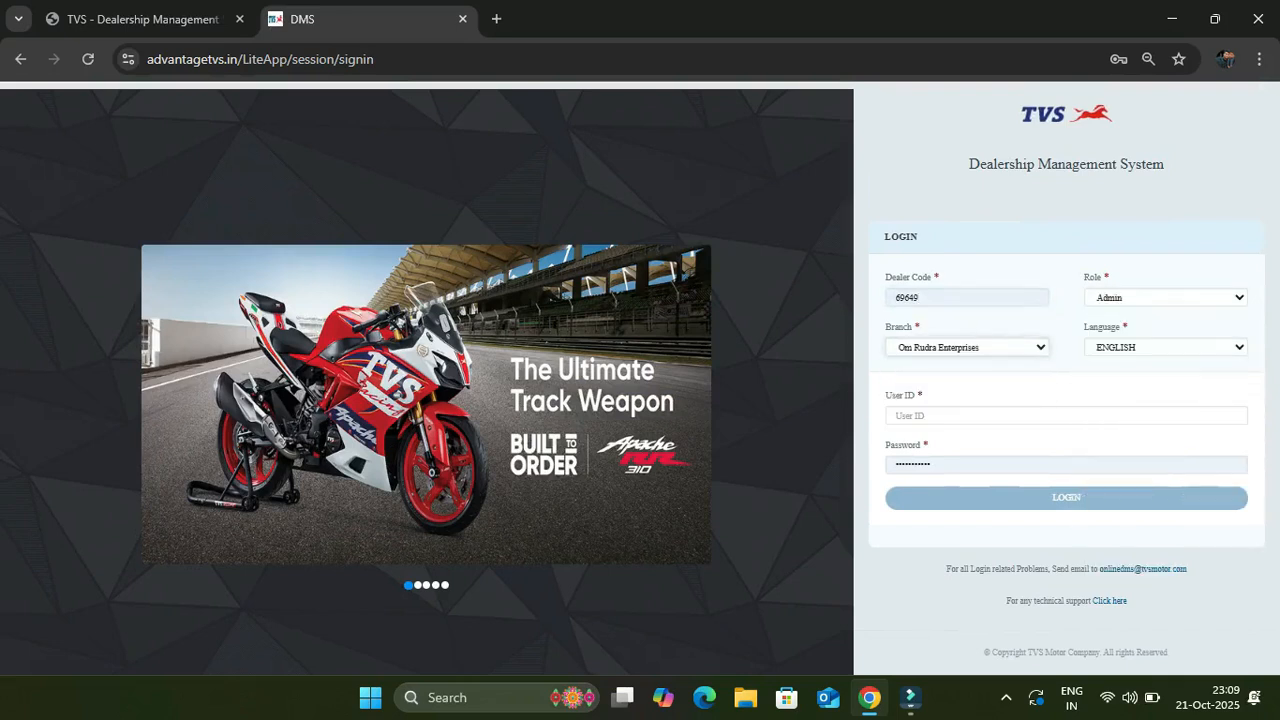
Sign in with user ID admin and its password, then open the Sales enquiry list
{"action": "left_click", "coordinate": [1066, 415]}
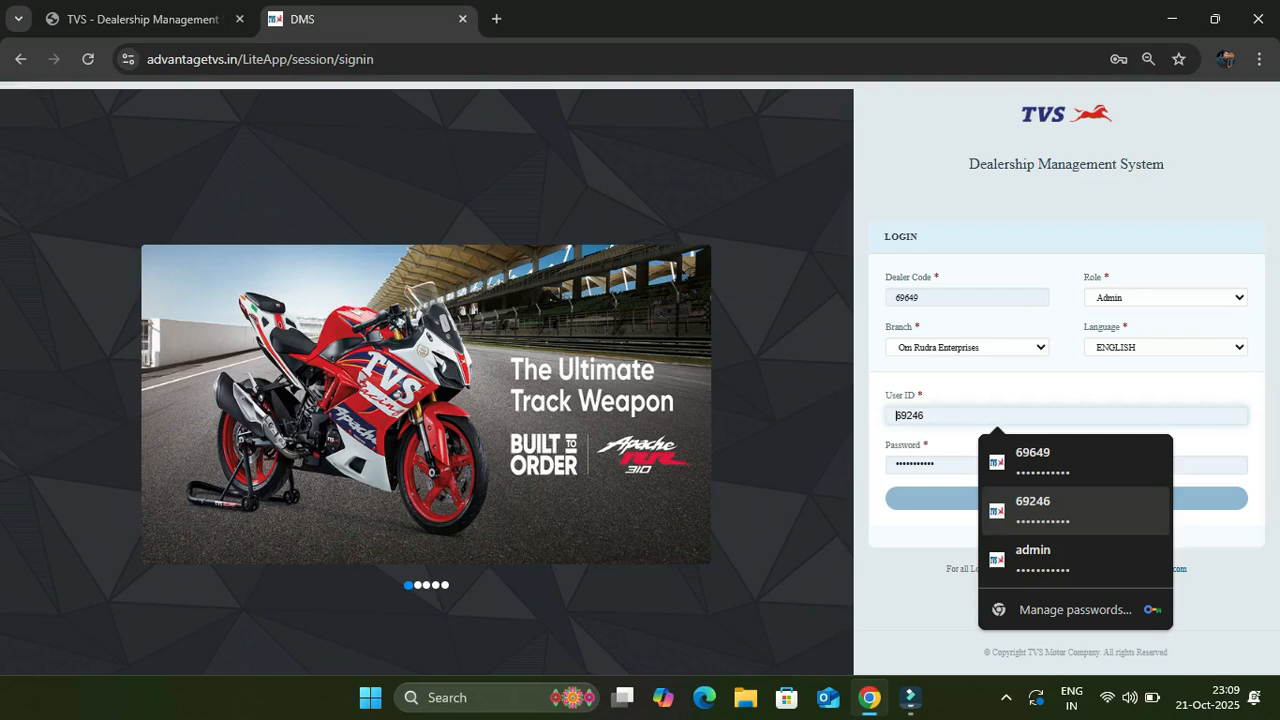
{"action": "left_click", "coordinate": [1075, 462]}
{"action": "left_click", "coordinate": [1066, 498]}
{"action": "double_click", "coordinate": [1000, 465]}
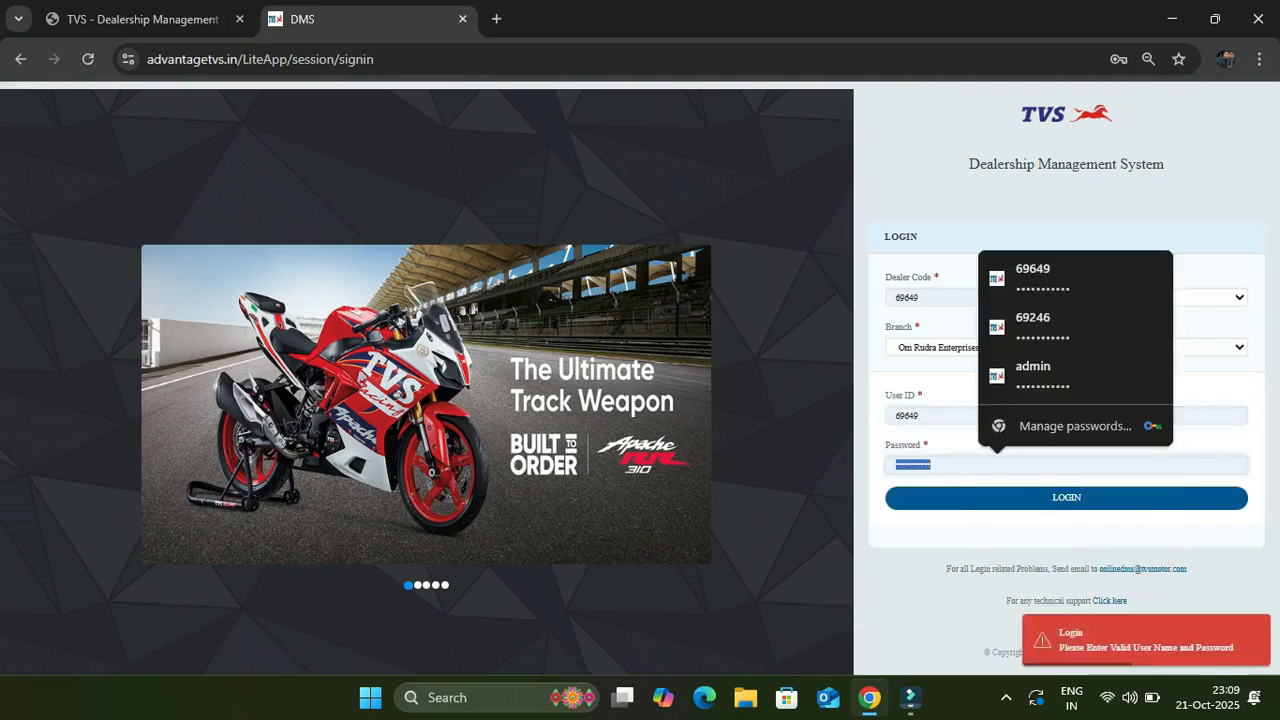
{"action": "key", "text": "BackSpace"}
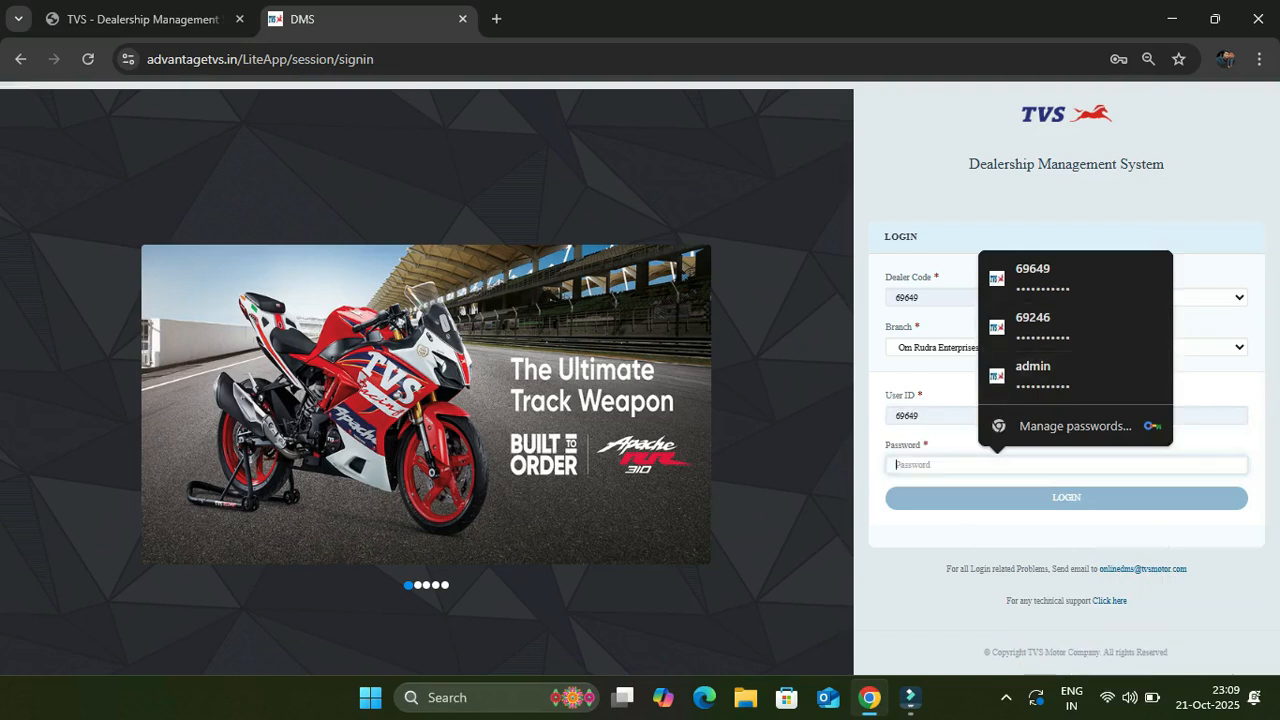
{"action": "double_click", "coordinate": [920, 415]}
{"action": "key", "text": "BackSpace"}
{"action": "type", "text": "admin"}
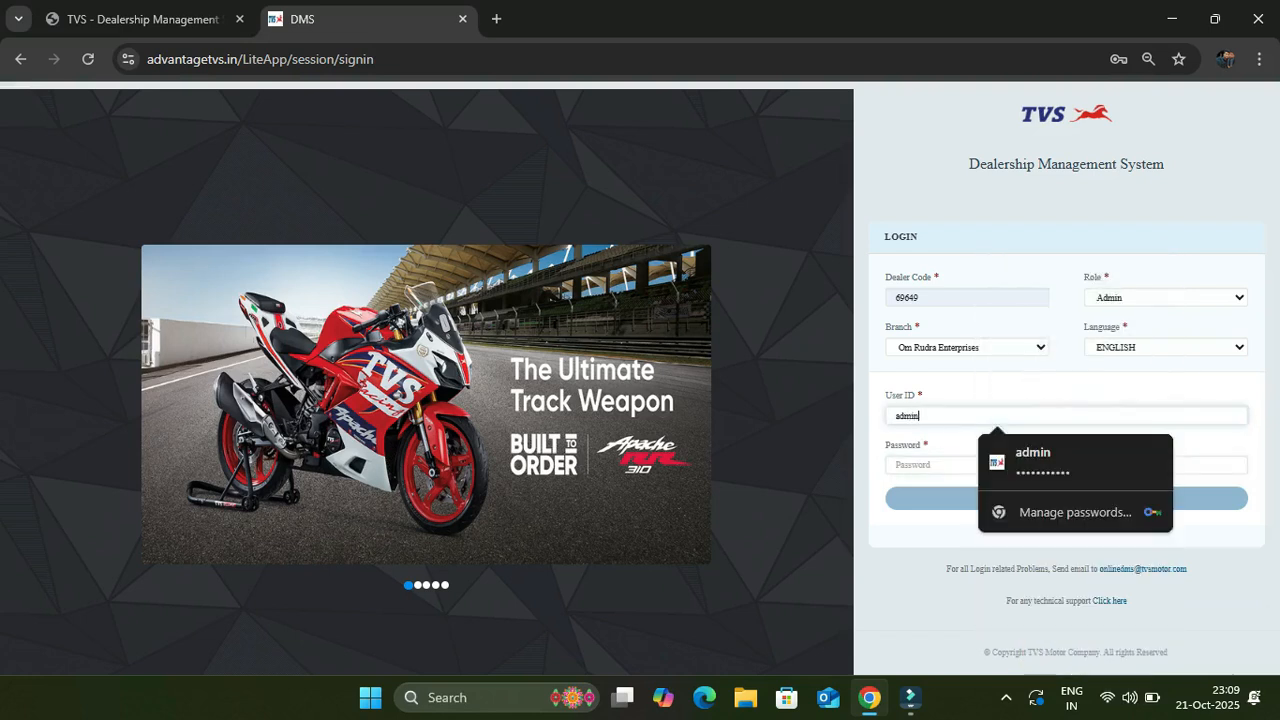
{"action": "key", "text": "Tab"}
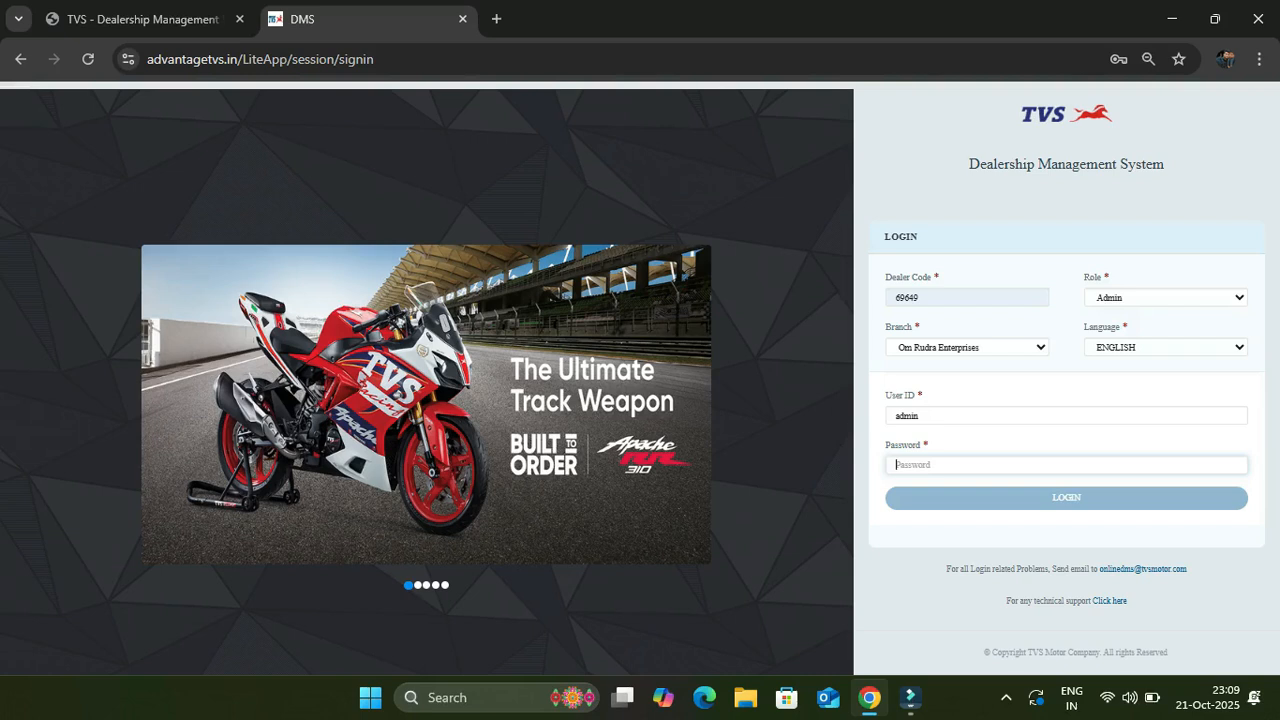
{"action": "type", "text": "•••••••••••"}
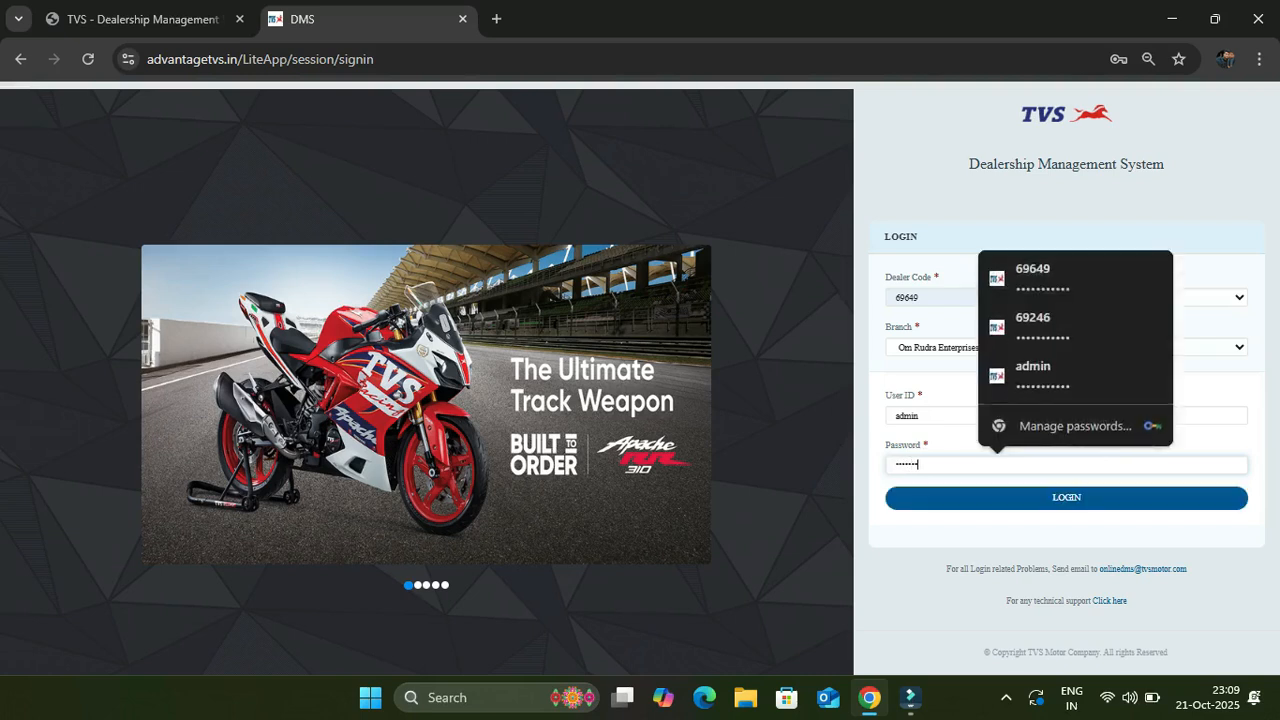
{"action": "key", "text": "Return"}
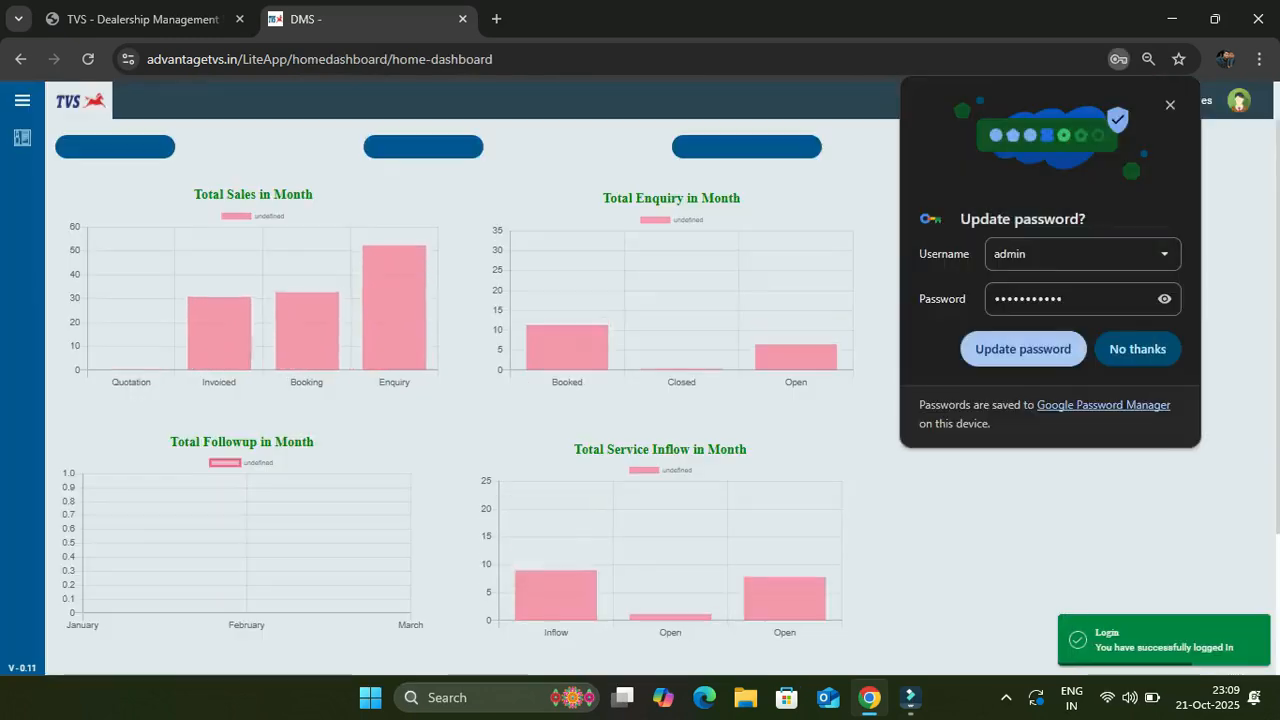
{"action": "left_click", "coordinate": [1137, 348]}
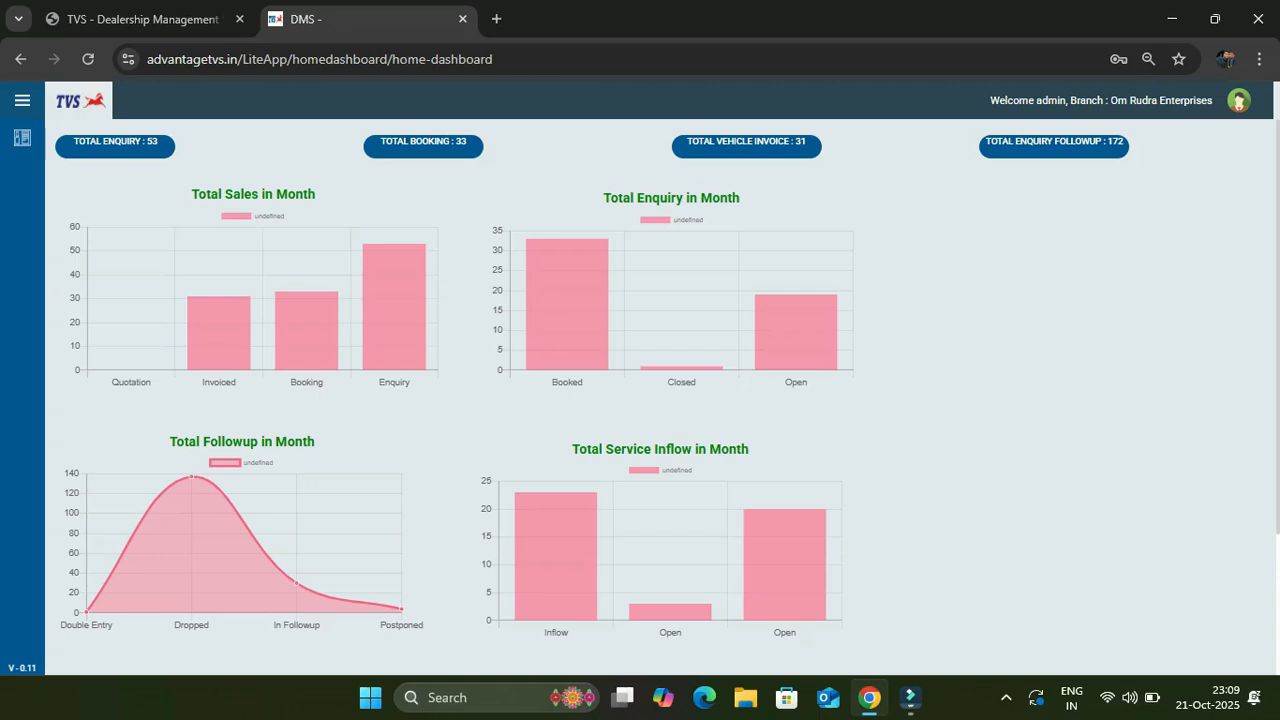
{"action": "left_click", "coordinate": [22, 100]}
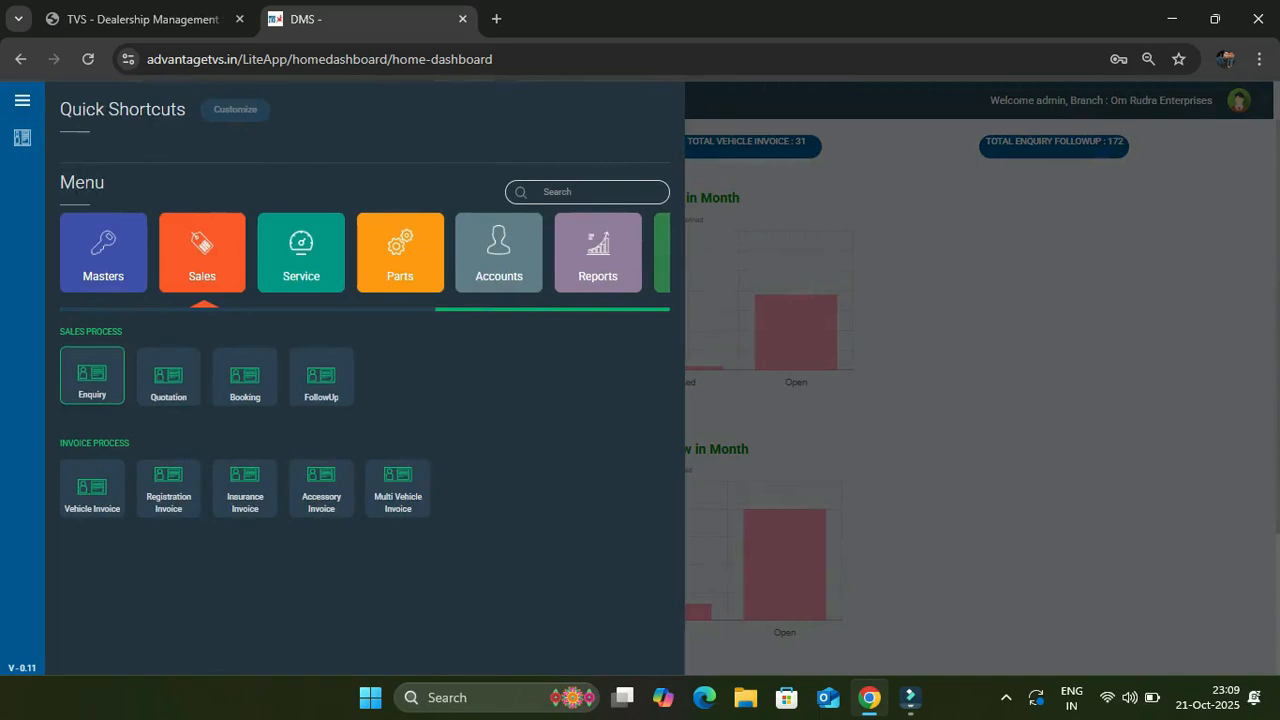
{"action": "left_click", "coordinate": [92, 378]}
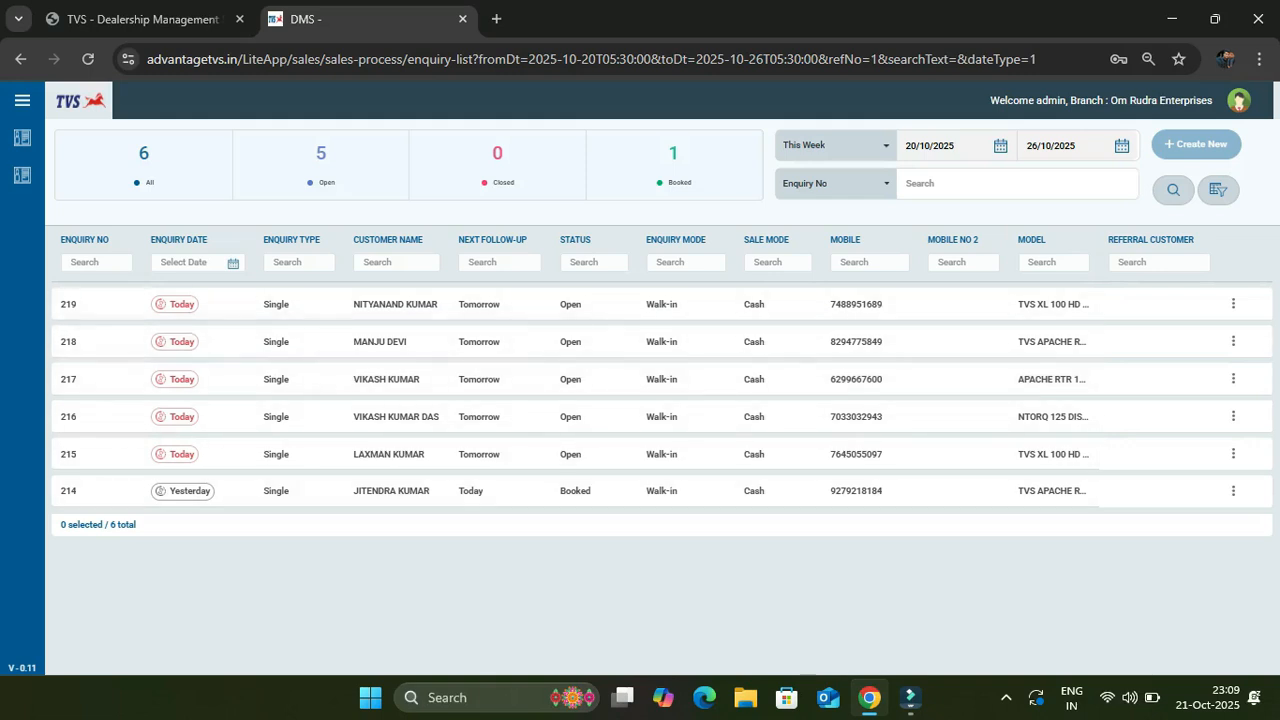
Filter enquiries by the customer's mobile number and open enquiry 215 for modification
{"action": "left_click", "coordinate": [836, 146]}
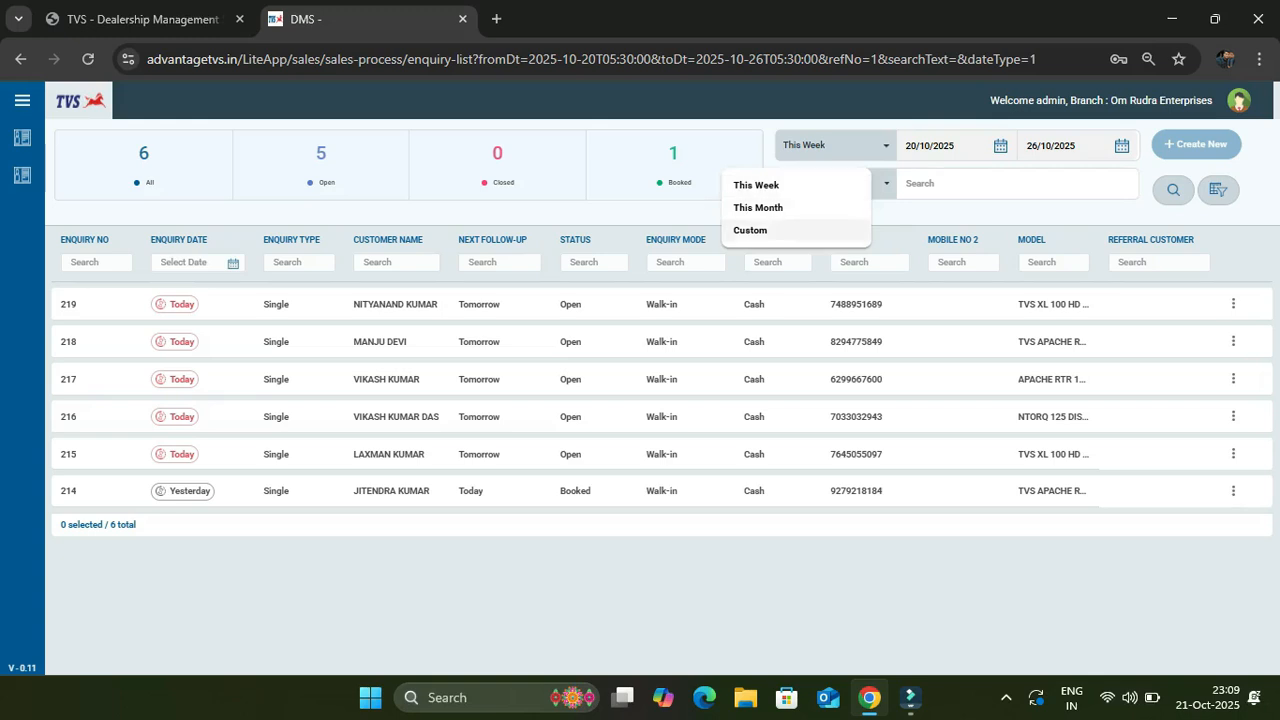
{"action": "left_click", "coordinate": [750, 230]}
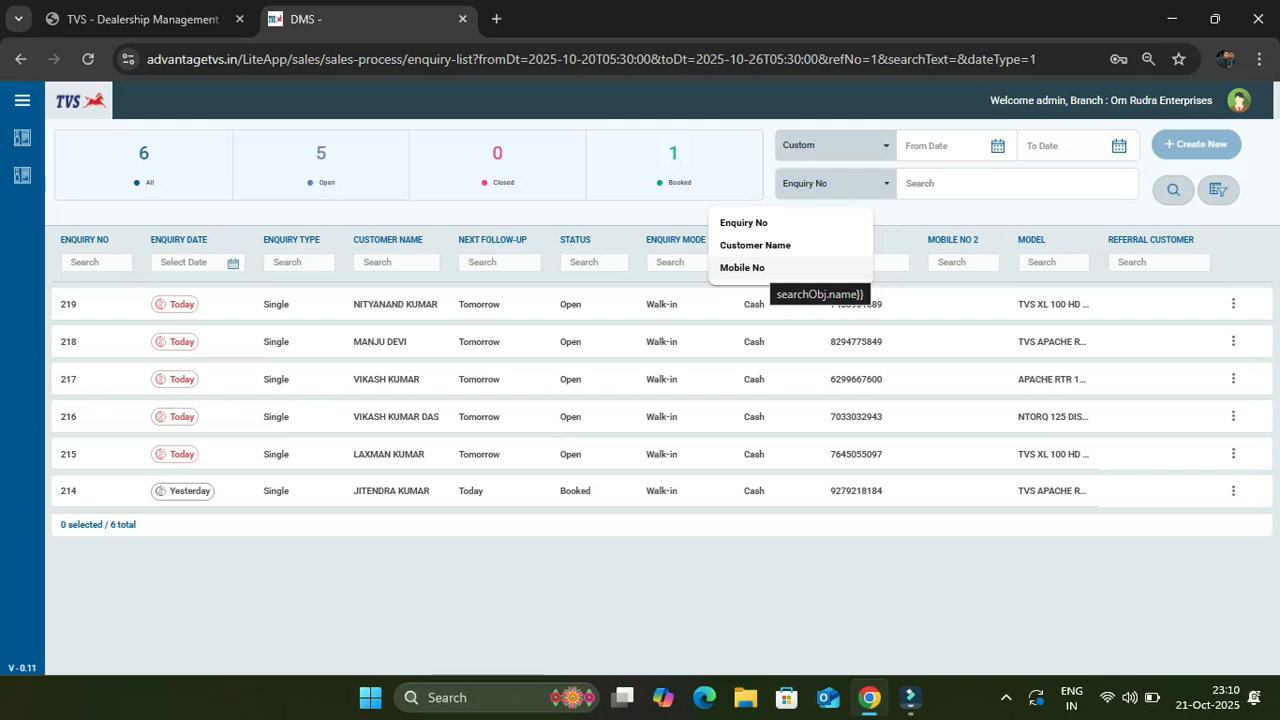
{"action": "left_click", "coordinate": [762, 268]}
{"action": "left_click", "coordinate": [1010, 184]}
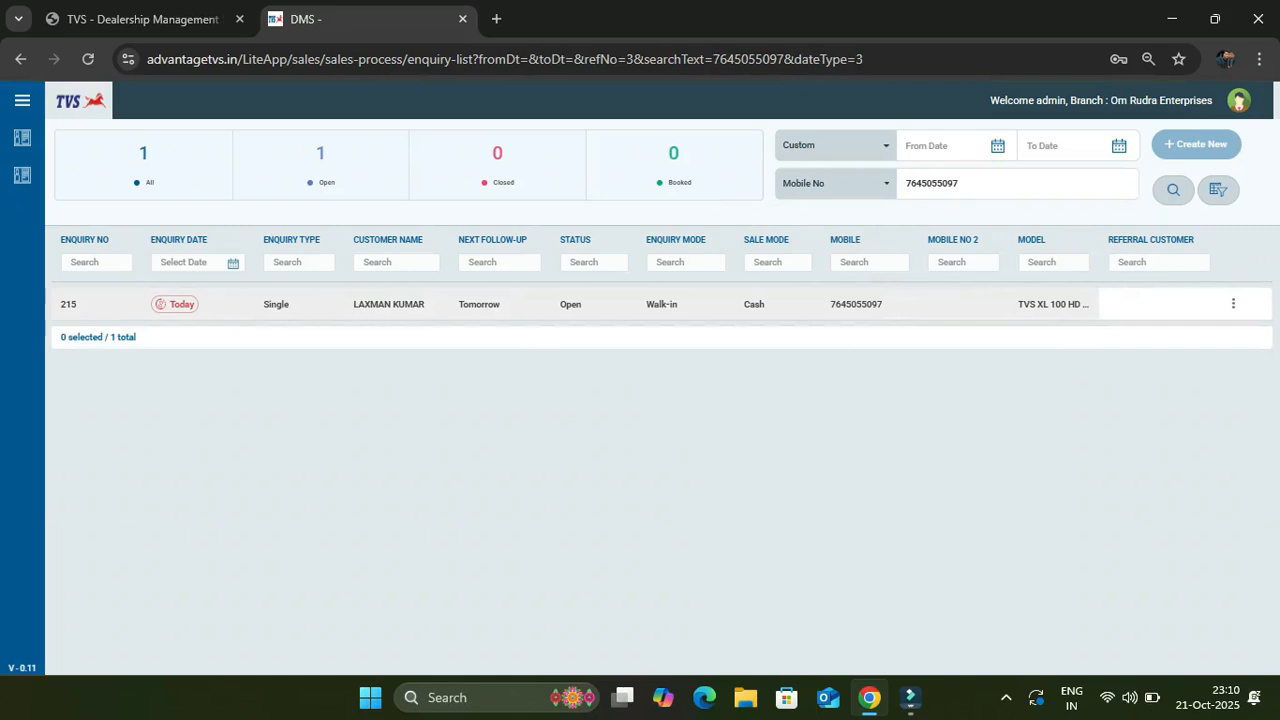
{"action": "left_click", "coordinate": [1233, 303]}
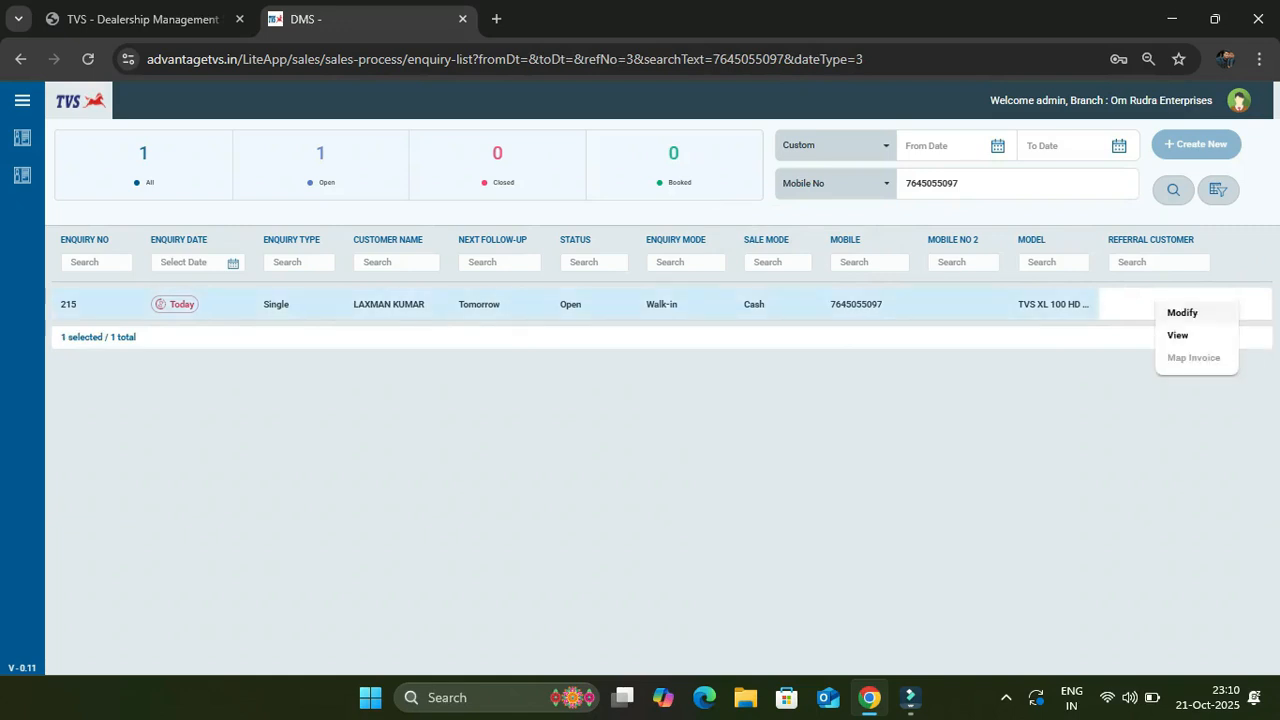
{"action": "left_click", "coordinate": [1182, 312]}
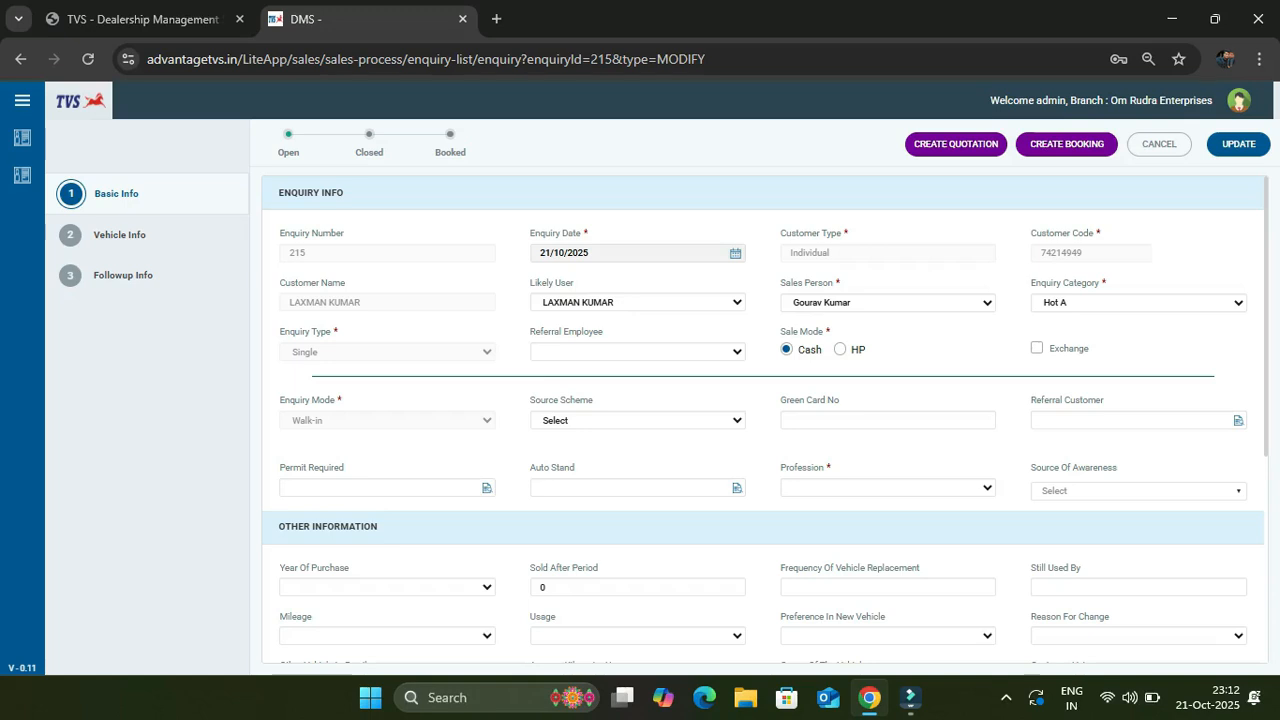
Set profession to Self-employed/ Business/ Trader and start a booking from enquiry 215
{"action": "left_click", "coordinate": [888, 488]}
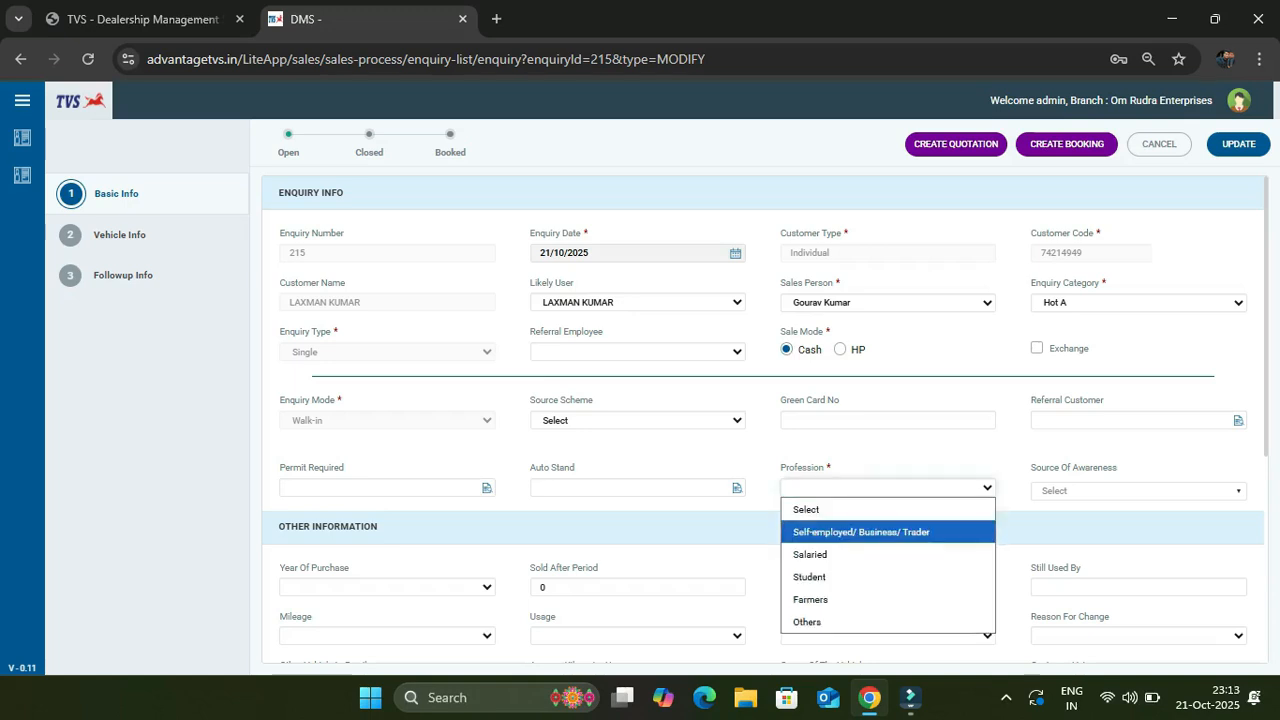
{"action": "key", "text": "Down"}
{"action": "key", "text": "Down"}
{"action": "key", "text": "Return"}
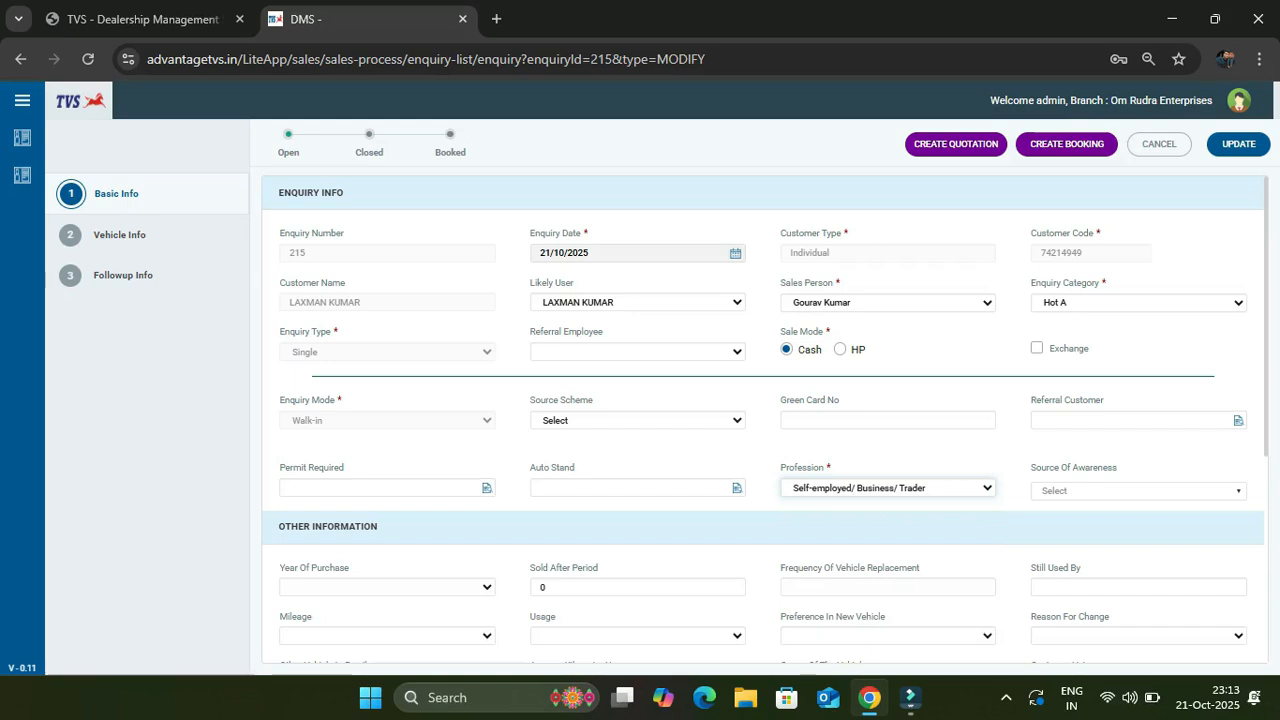
{"action": "left_click", "coordinate": [1067, 144]}
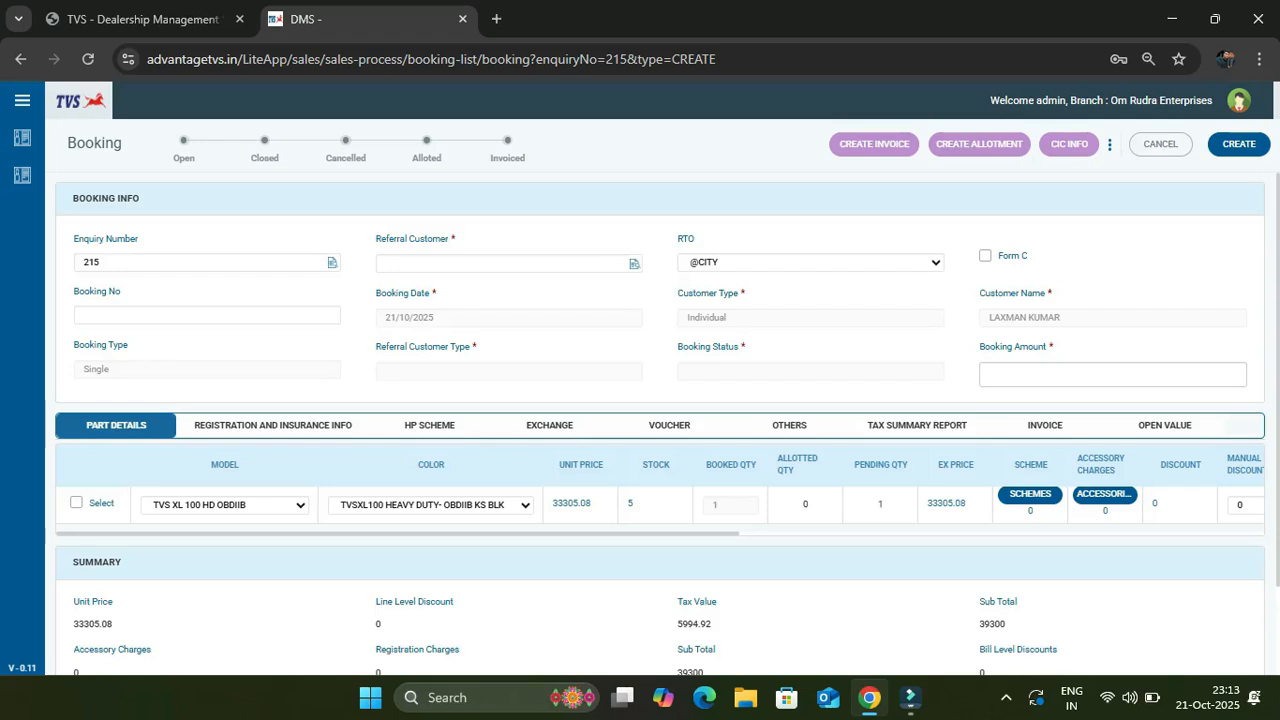
Enter 15000 as the booking amount, then return to the Customer Search tab
{"action": "scroll", "coordinate": [660, 424], "scroll_direction": "down", "scroll_amount": 1}
{"action": "left_click", "coordinate": [1112, 281]}
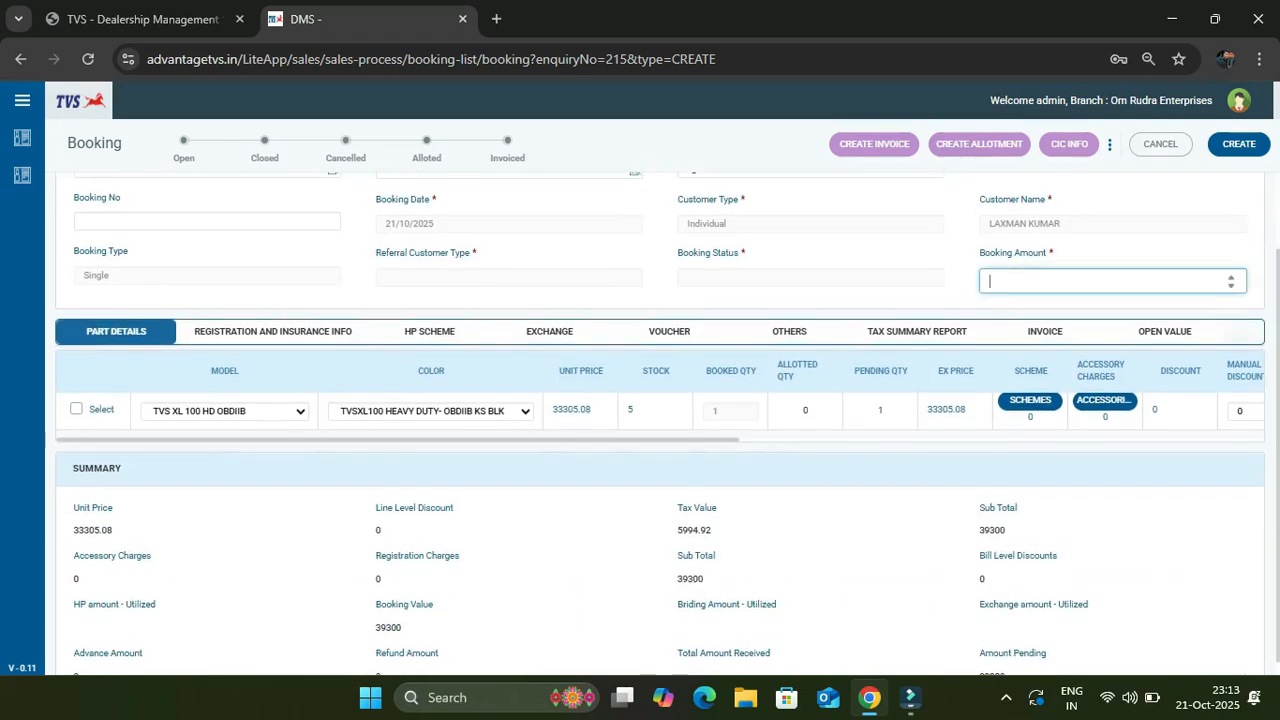
{"action": "type", "text": "15000"}
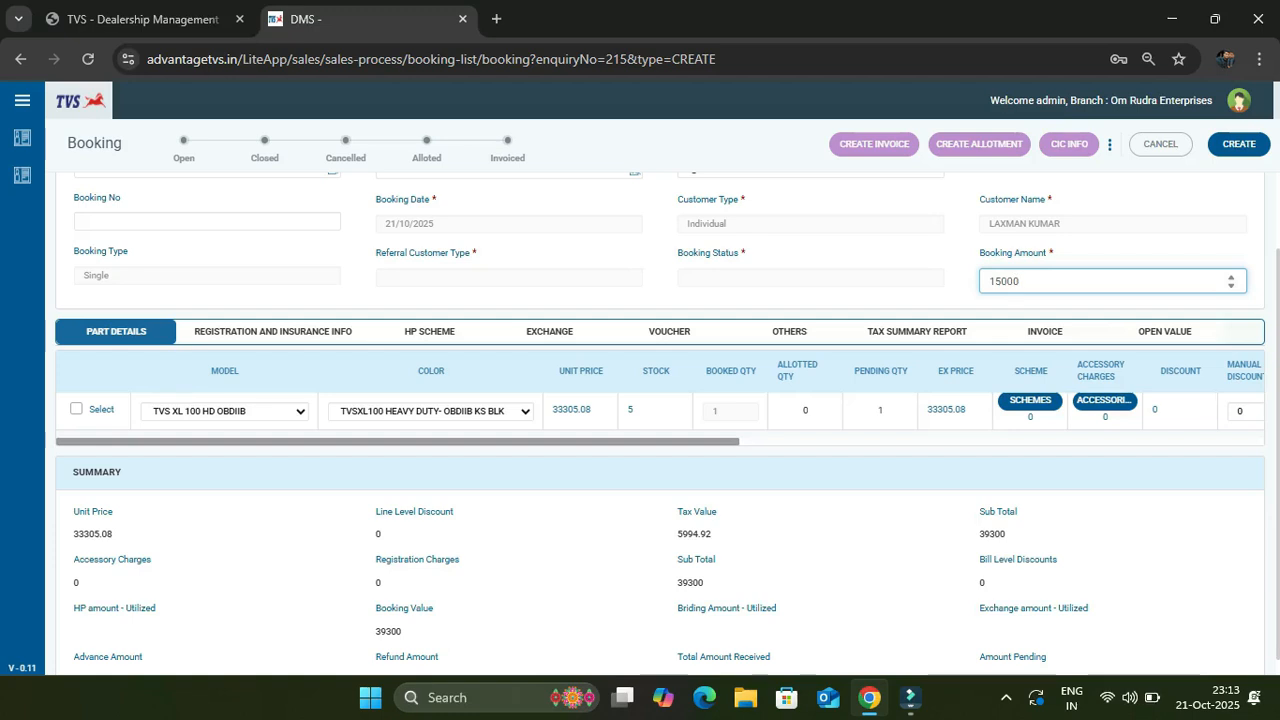
{"action": "left_click", "coordinate": [142, 19]}
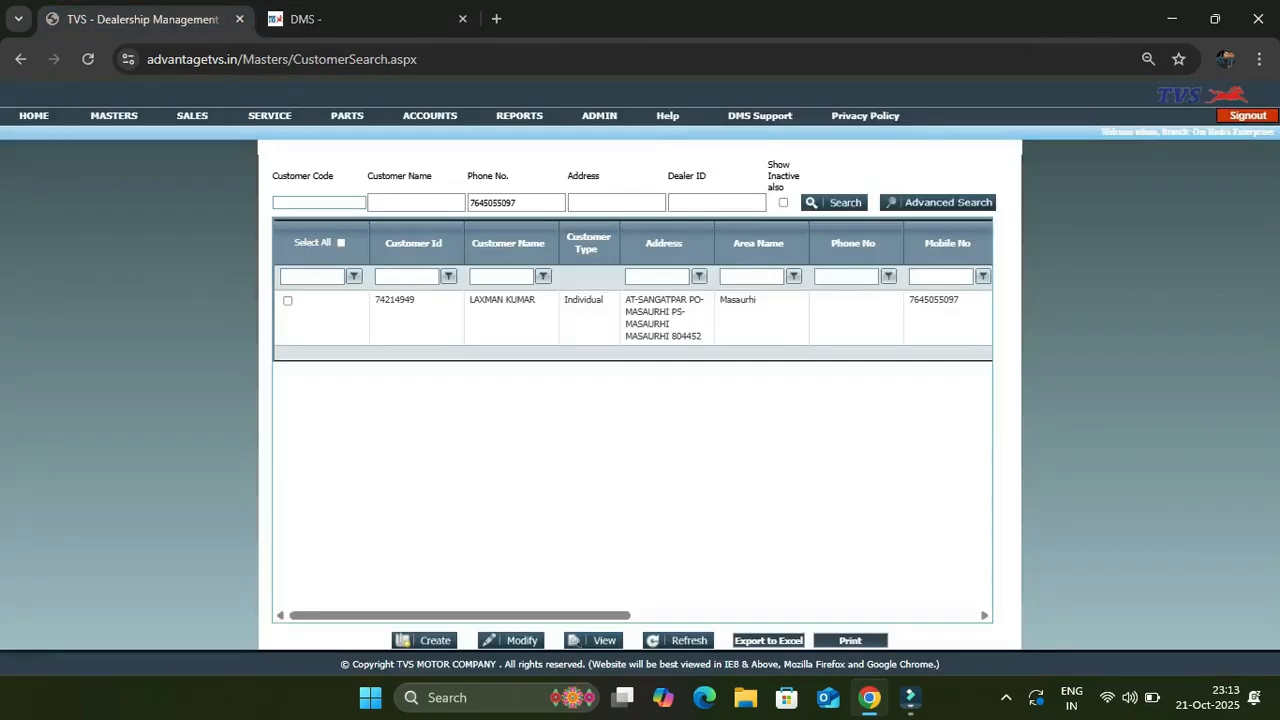
{"action": "left_click", "coordinate": [33, 115]}
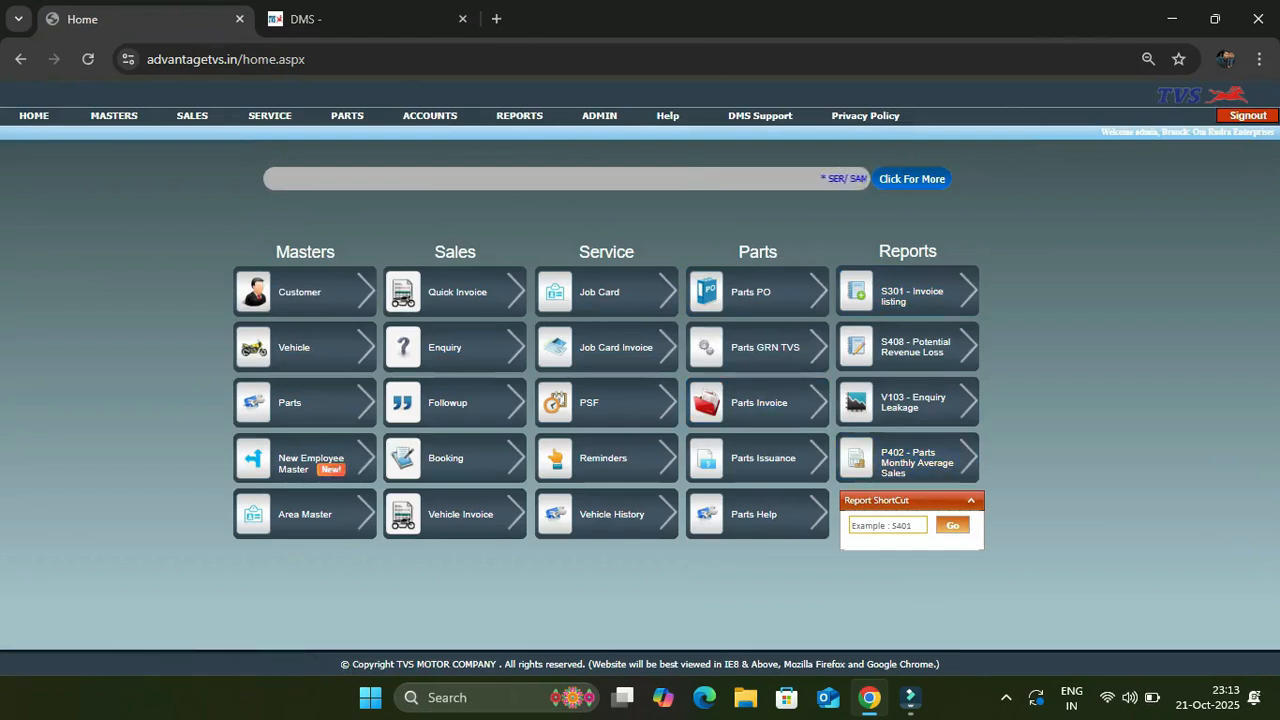
{"action": "left_click", "coordinate": [888, 525]}
{"action": "type", "text": "v506"}
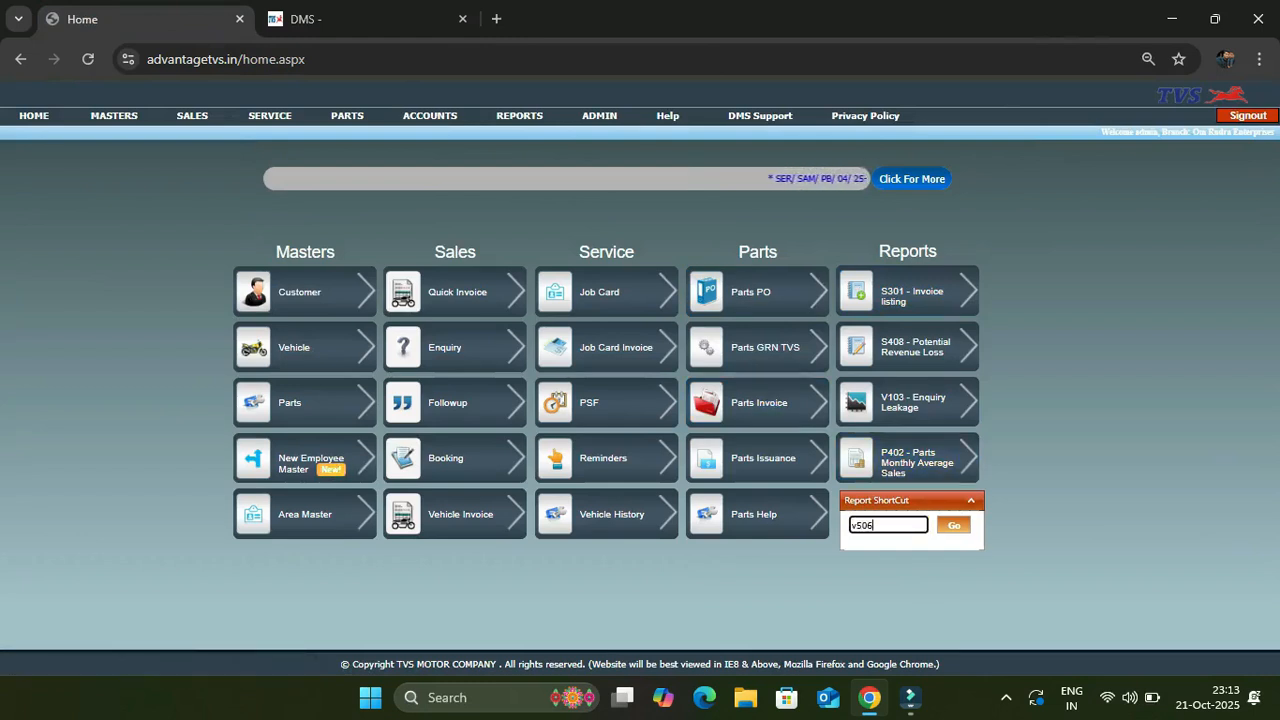
{"action": "key", "text": "Return"}
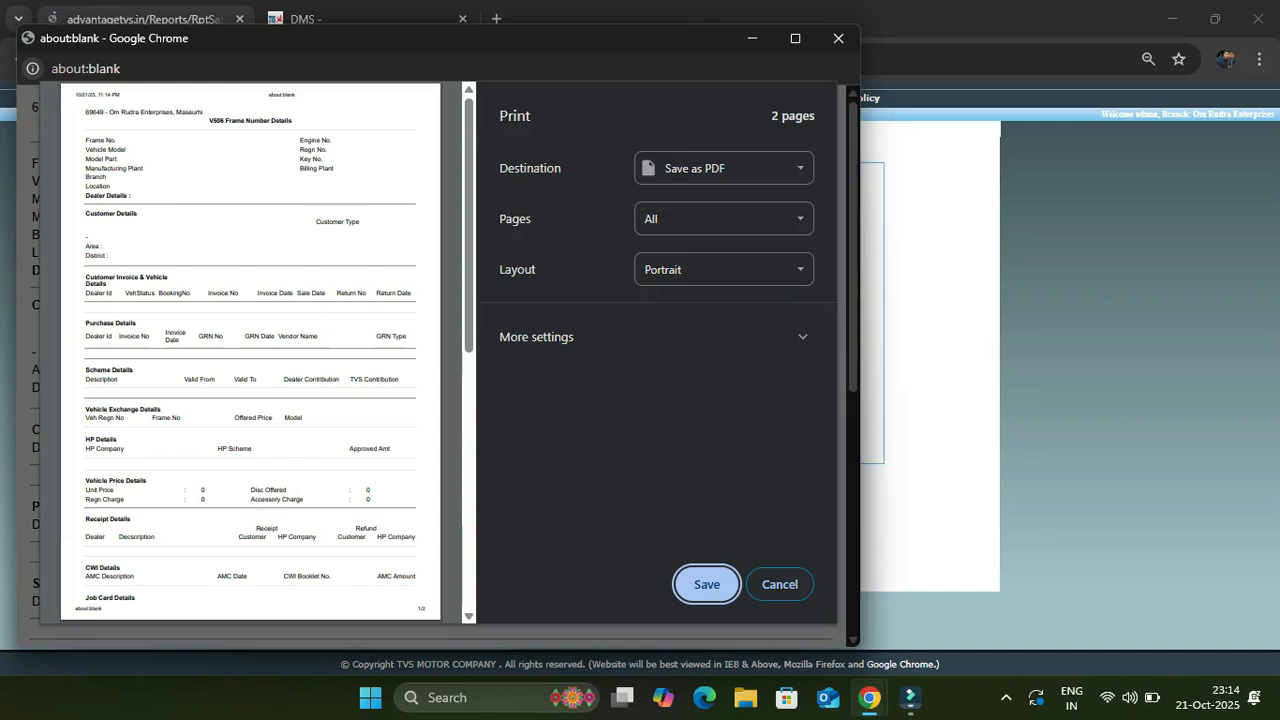
{"action": "left_click", "coordinate": [780, 585]}
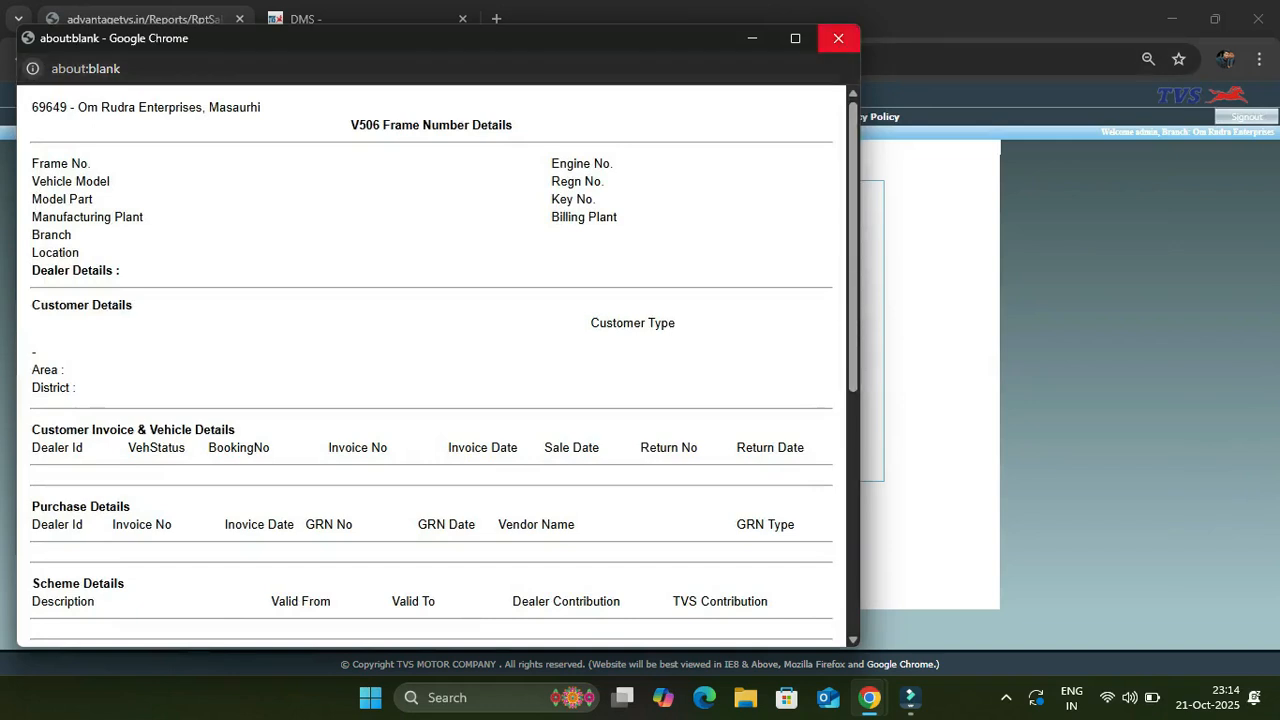
{"action": "left_click", "coordinate": [838, 38]}
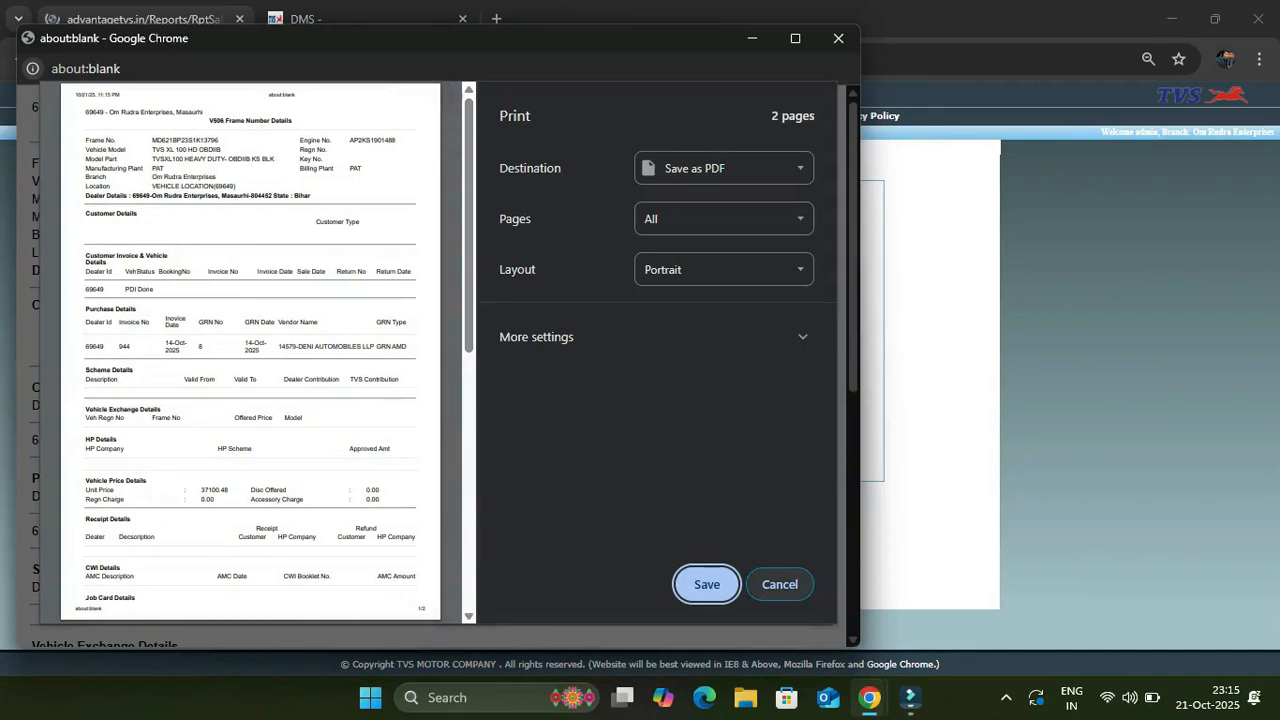
{"action": "left_click", "coordinate": [780, 584]}
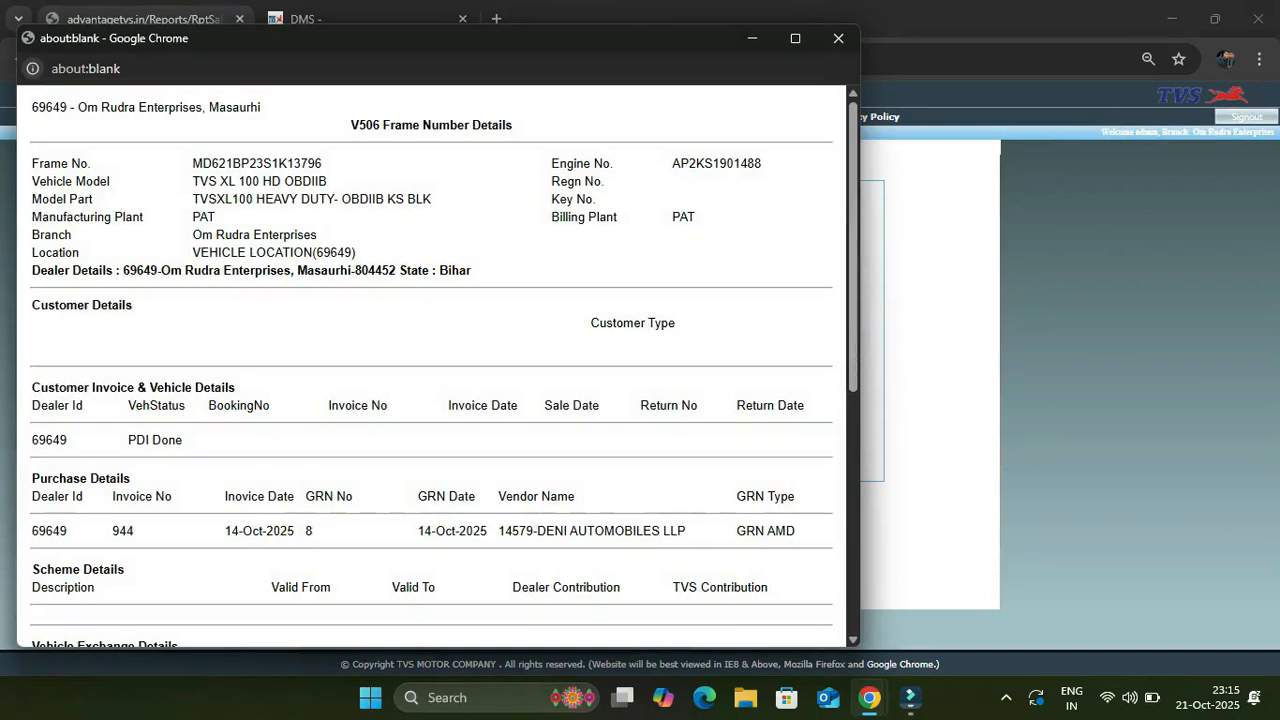
{"action": "left_click", "coordinate": [306, 19]}
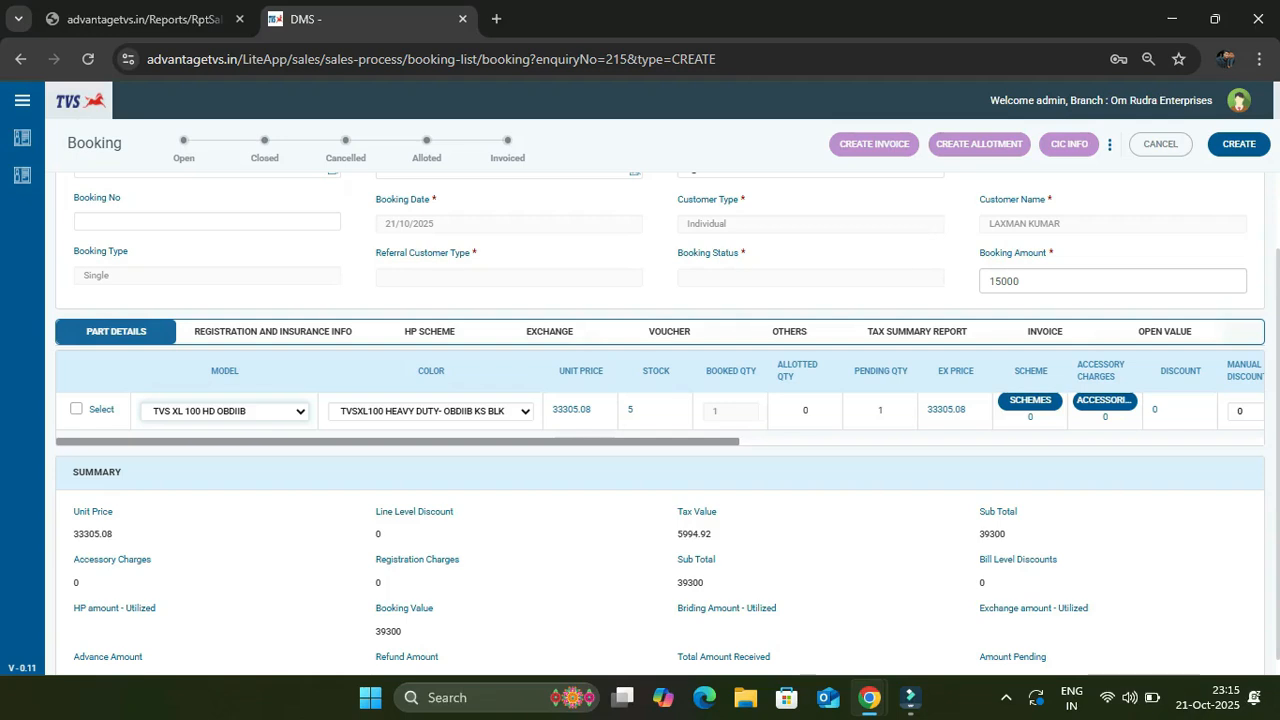
Keep the existing colour and tick Select on the TVS XL 100 HD OBDIIB part line
{"action": "left_click", "coordinate": [431, 411]}
{"action": "left_click", "coordinate": [425, 456]}
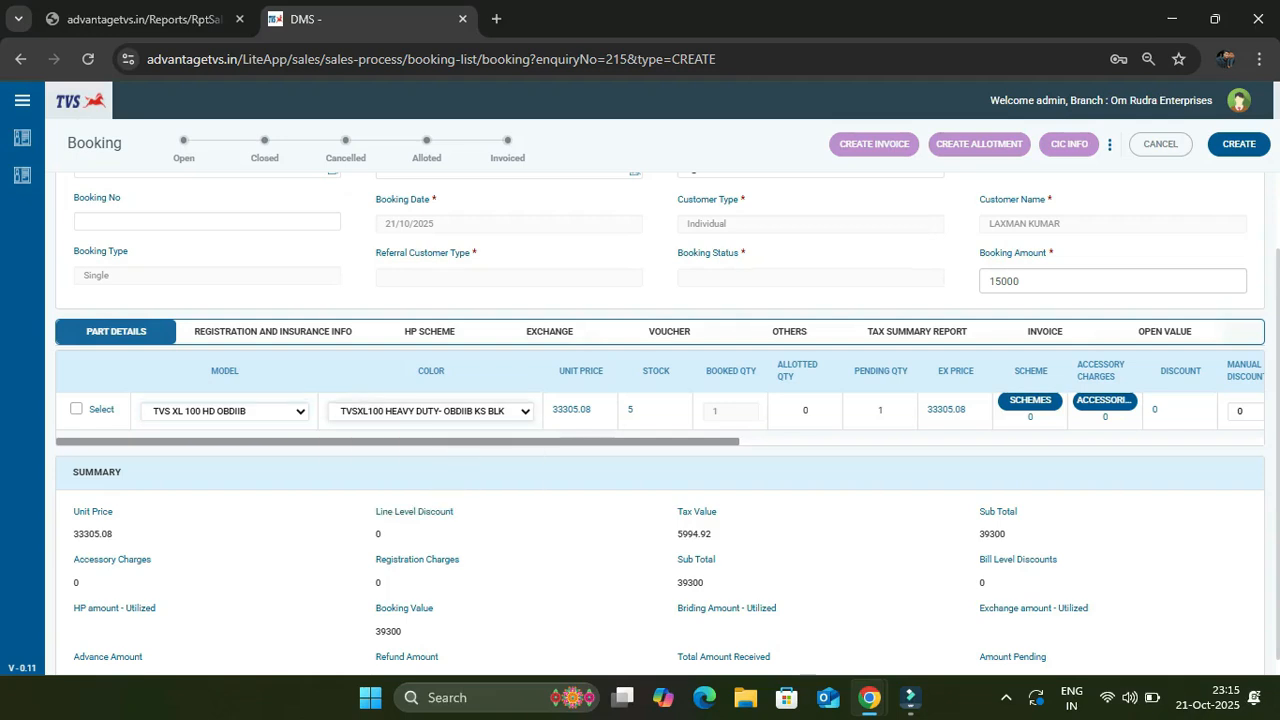
{"action": "left_click", "coordinate": [76, 409]}
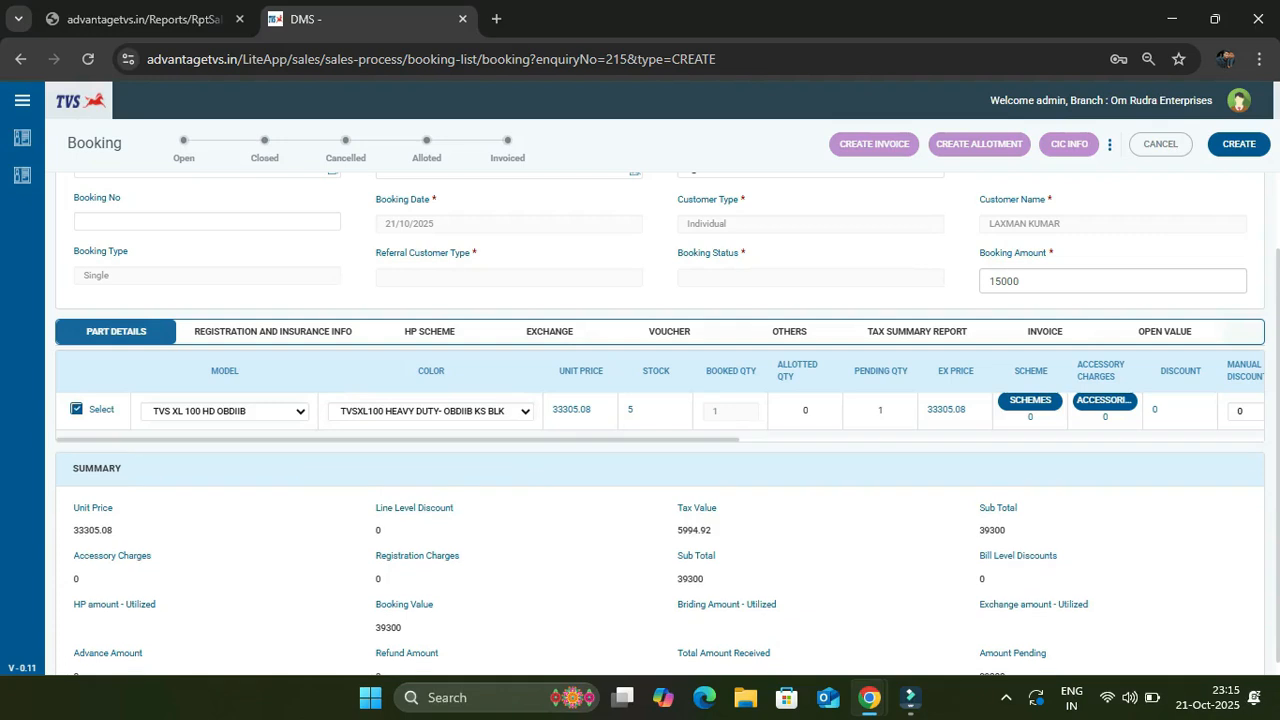
{"action": "scroll", "coordinate": [660, 400], "scroll_direction": "up", "scroll_amount": 1}
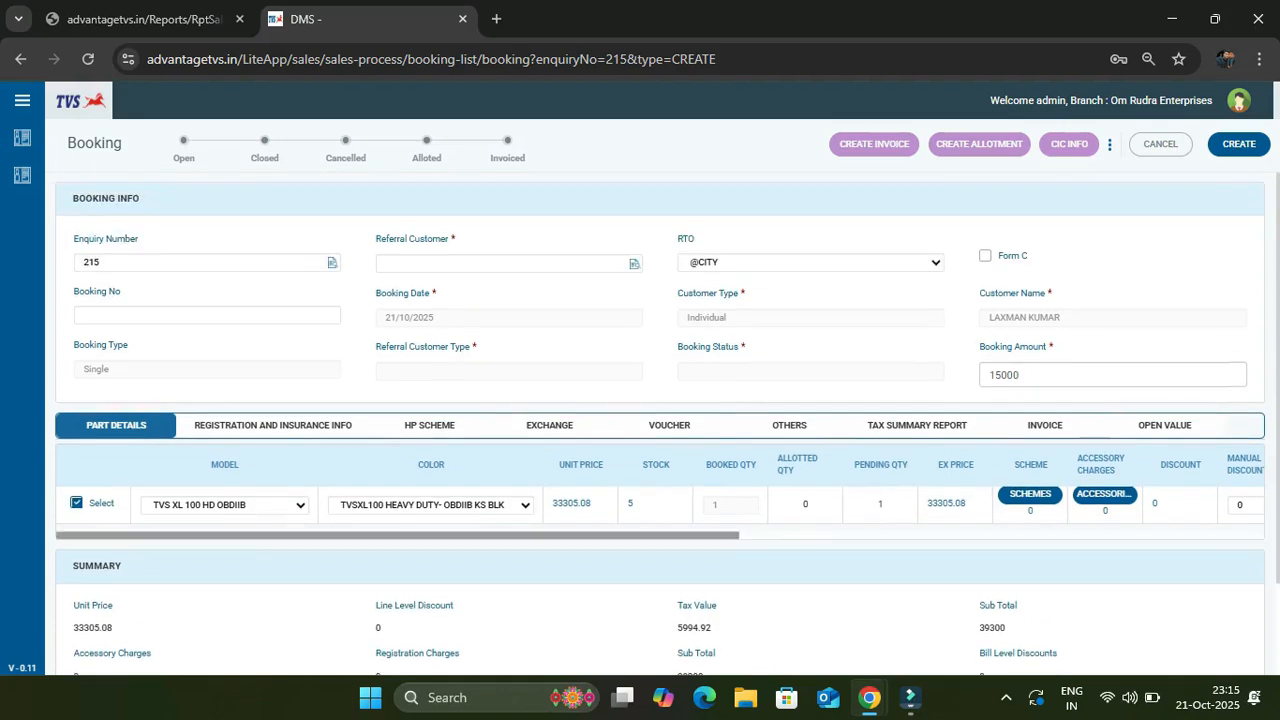
Create the booking and save its 15000 Booking Advance receipt with Cash as payment mode
{"action": "left_click", "coordinate": [1239, 144]}
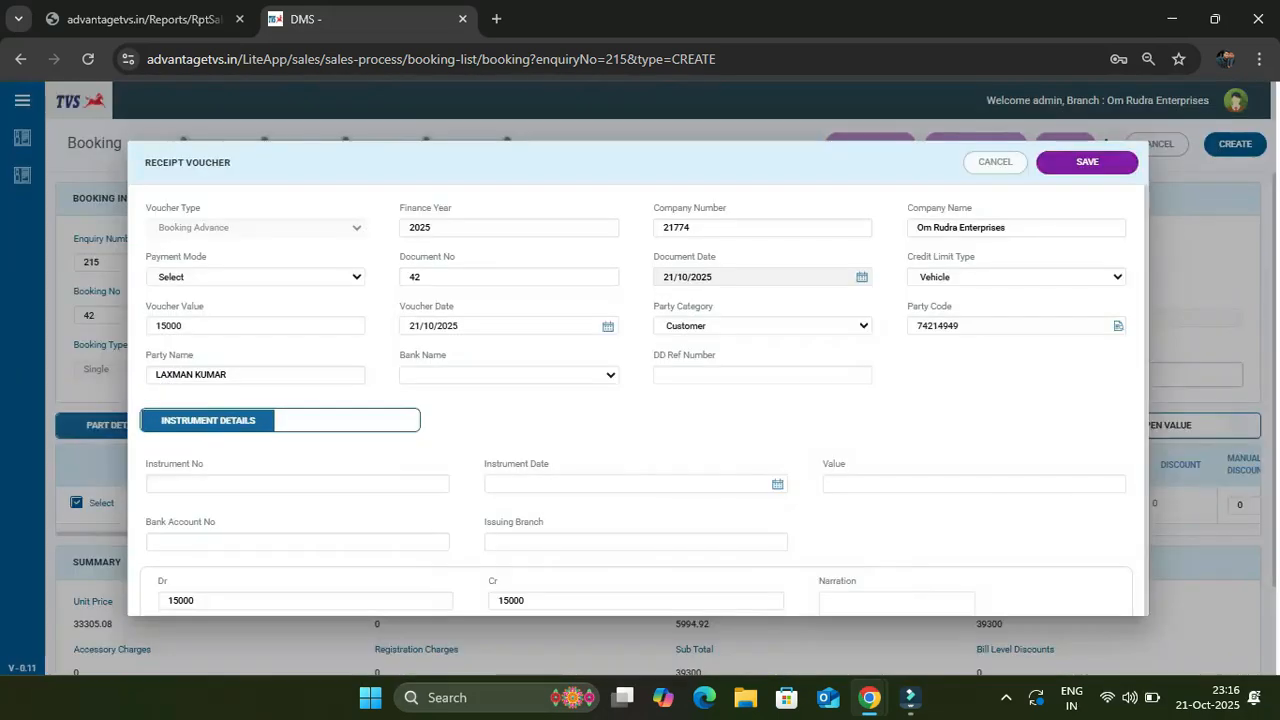
{"action": "left_click", "coordinate": [256, 277]}
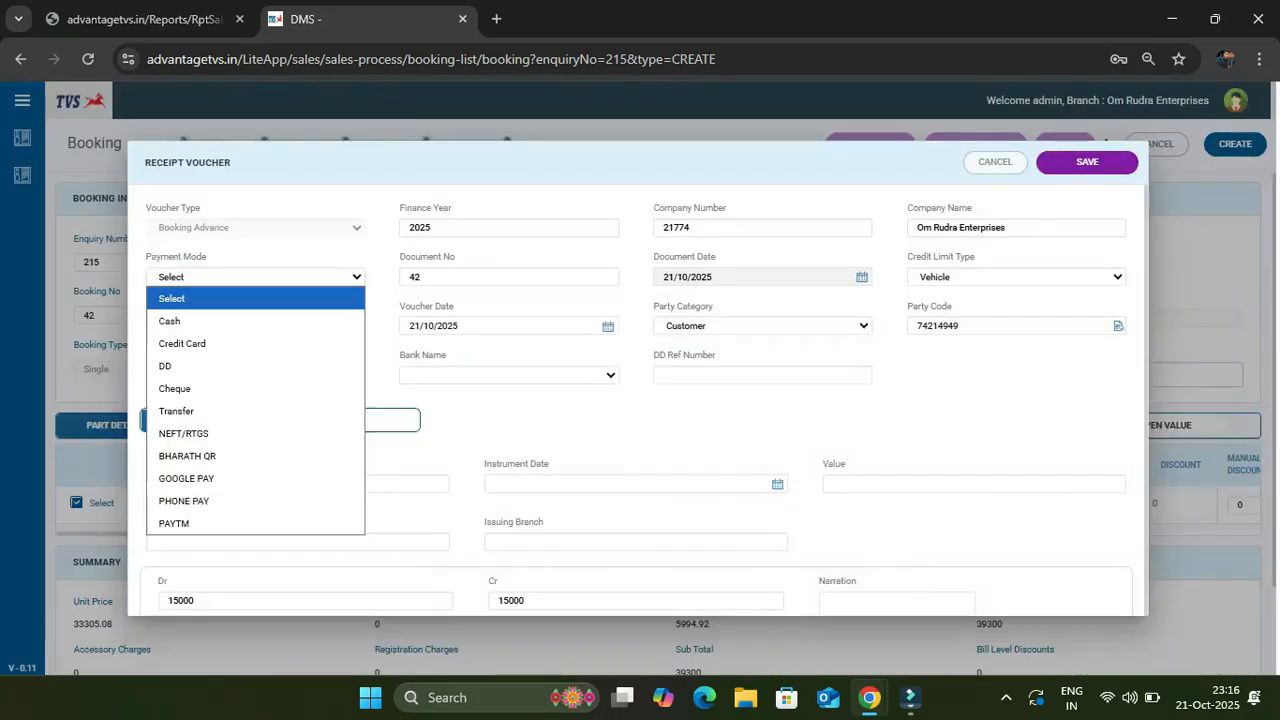
{"action": "key", "text": "Down"}
{"action": "key", "text": "Down"}
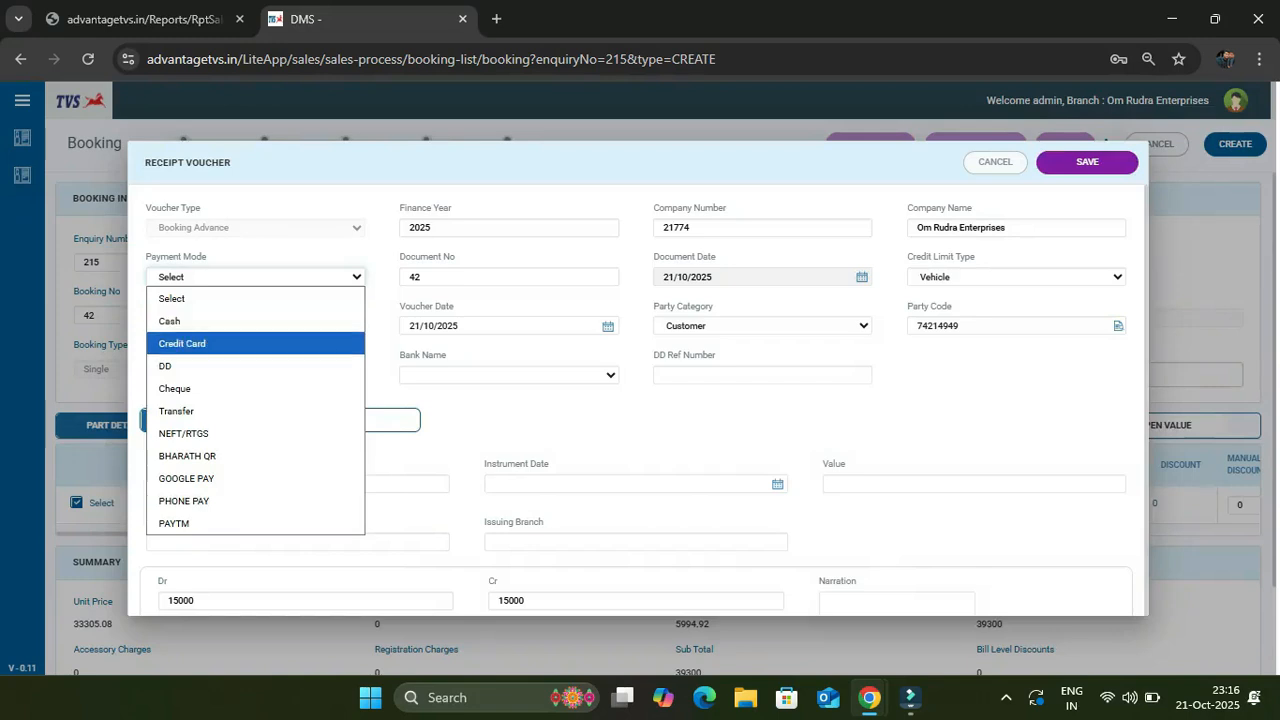
{"action": "key", "text": "Down"}
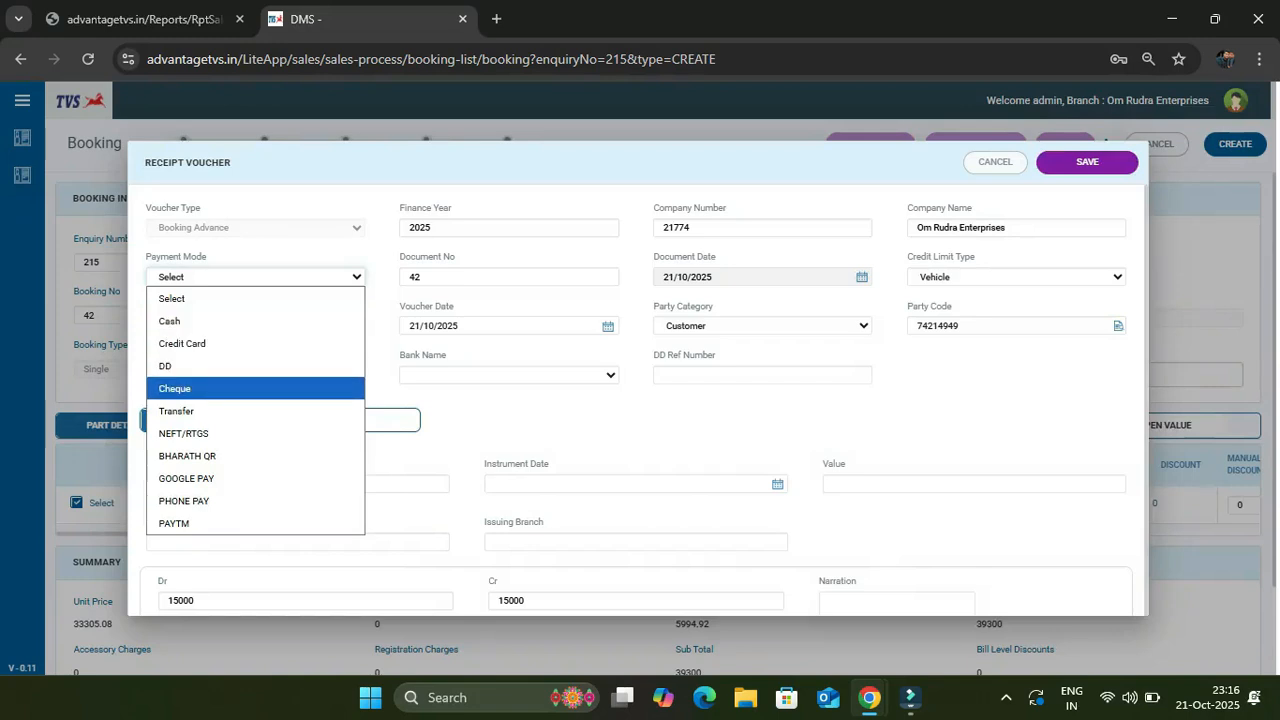
{"action": "key", "text": "Up"}
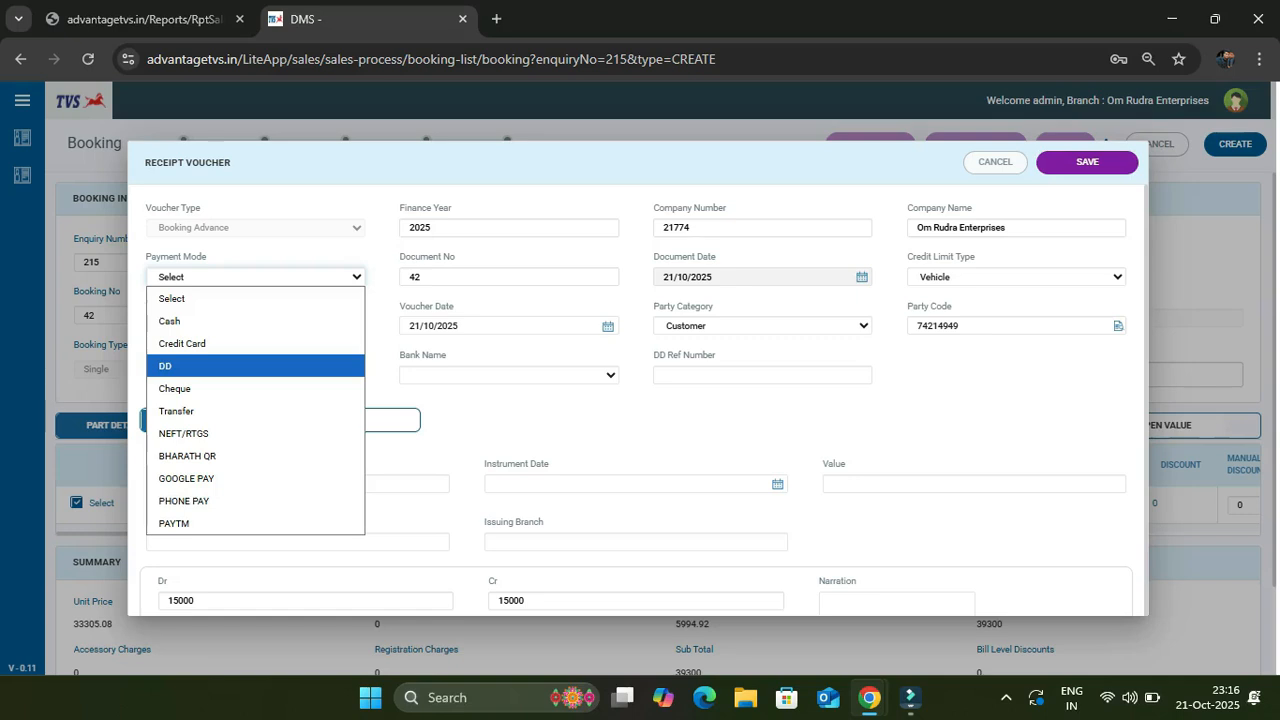
{"action": "key", "text": "Up"}
{"action": "key", "text": "Up"}
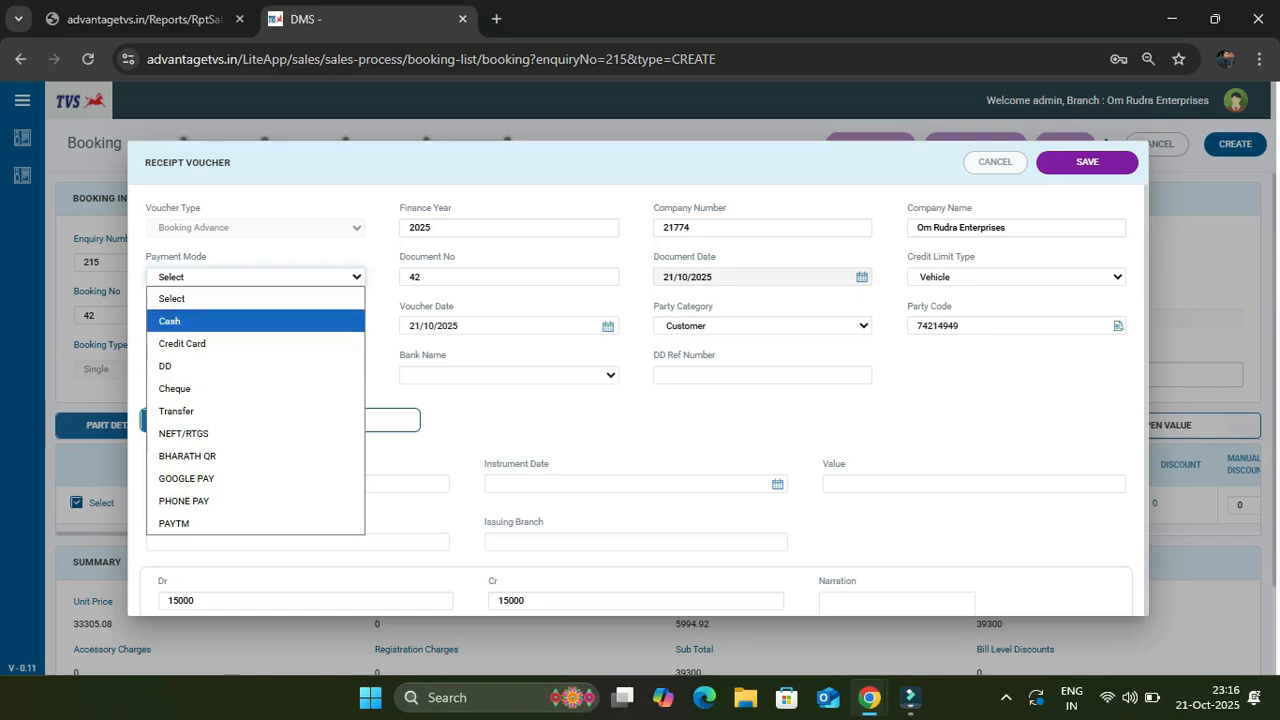
{"action": "key", "text": "Return"}
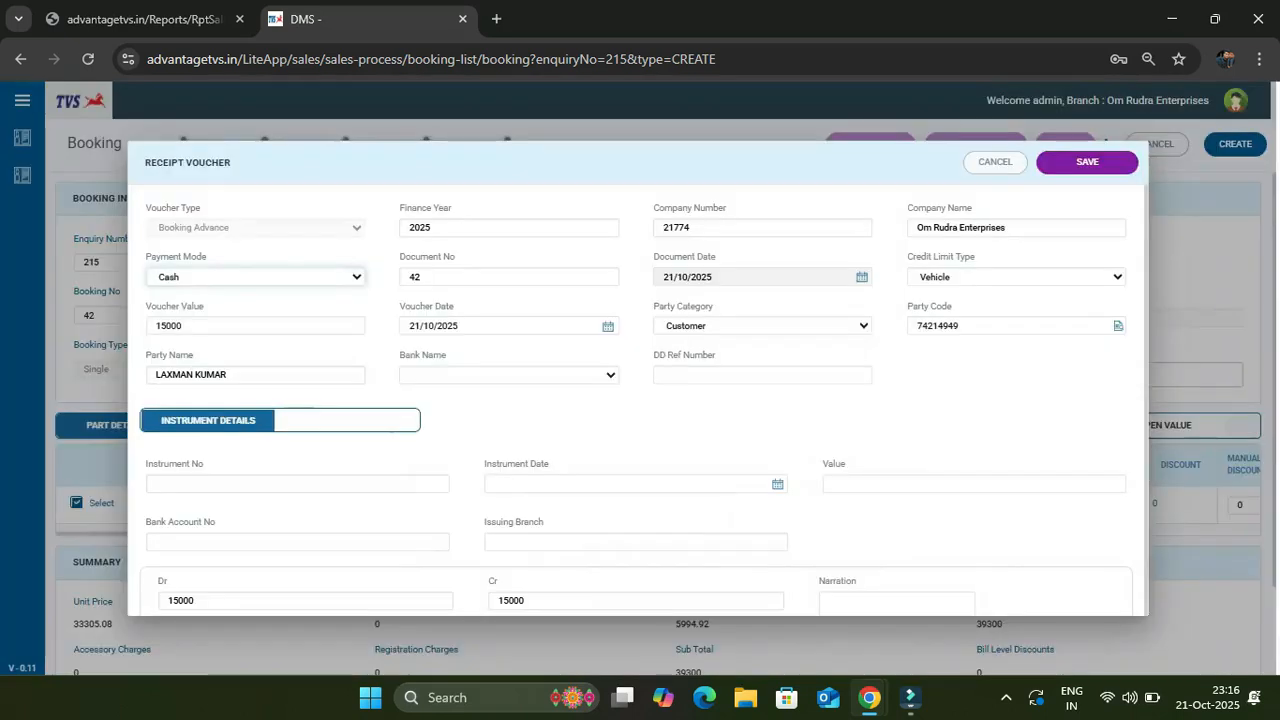
{"action": "left_click", "coordinate": [1087, 162]}
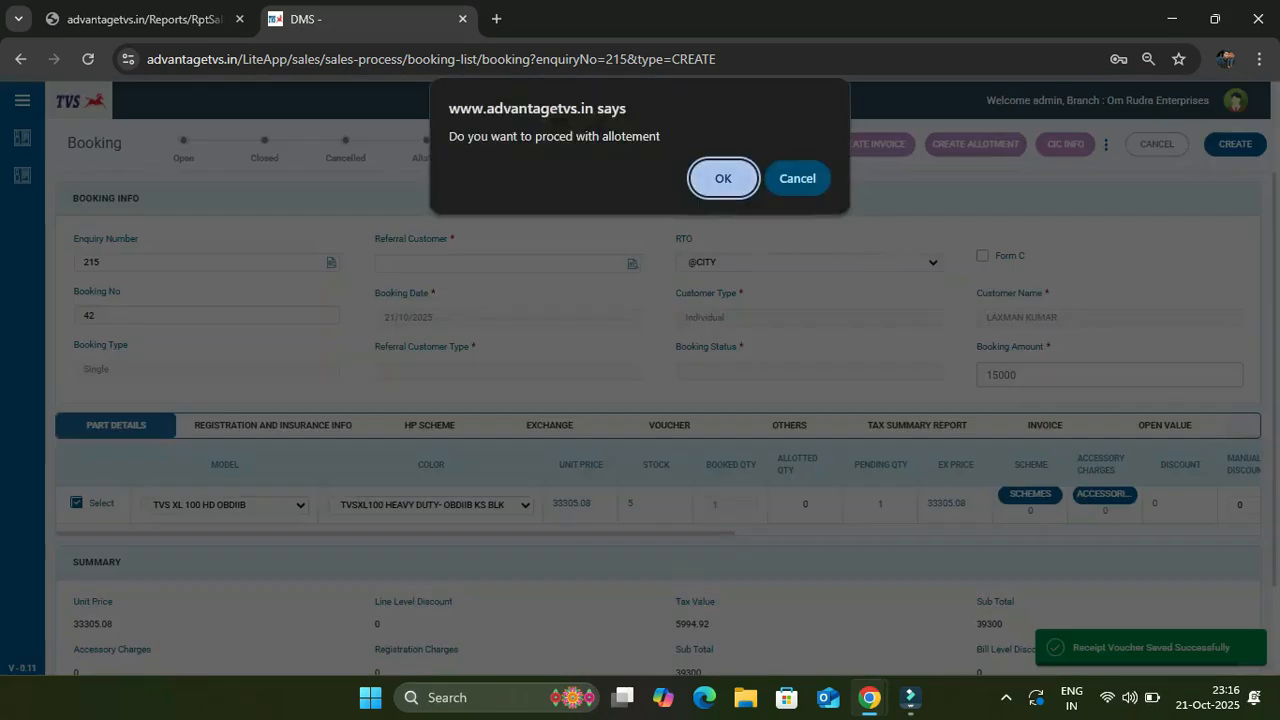
Confirm allotment, dismiss the line-item alert, and select the booking line to open Allotment Info
{"action": "key", "text": "Return"}
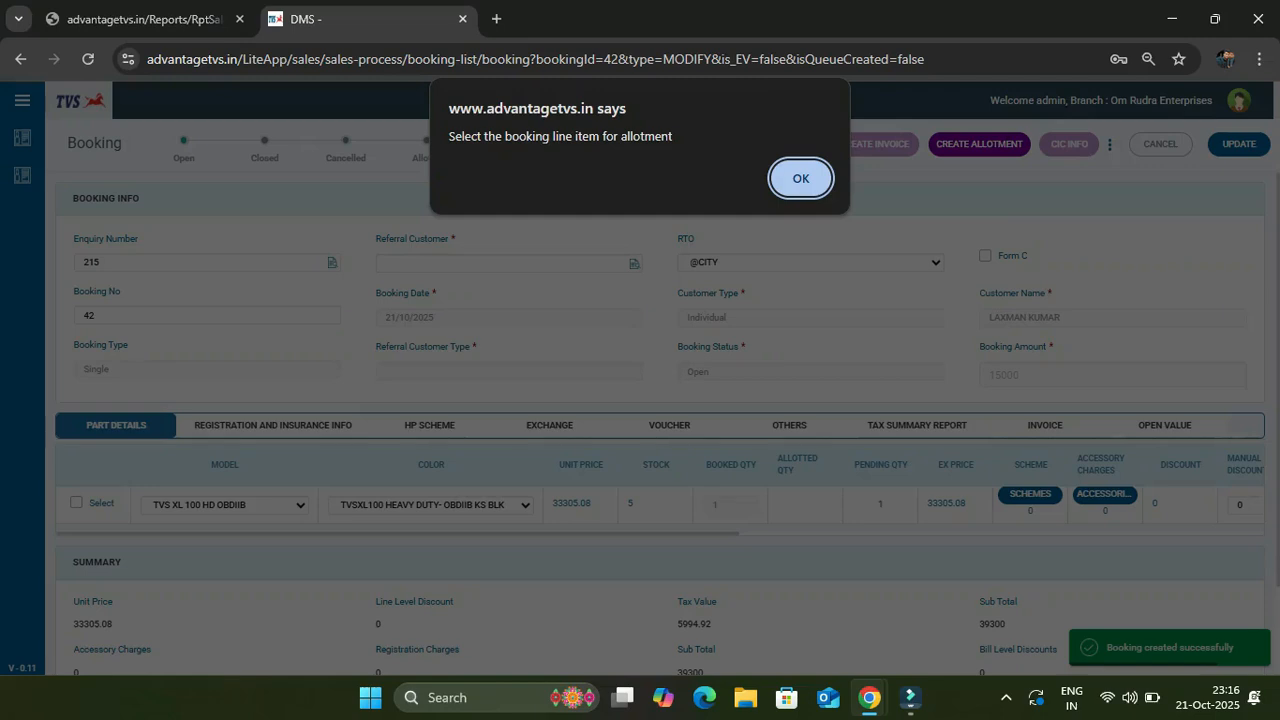
{"action": "key", "text": "Return"}
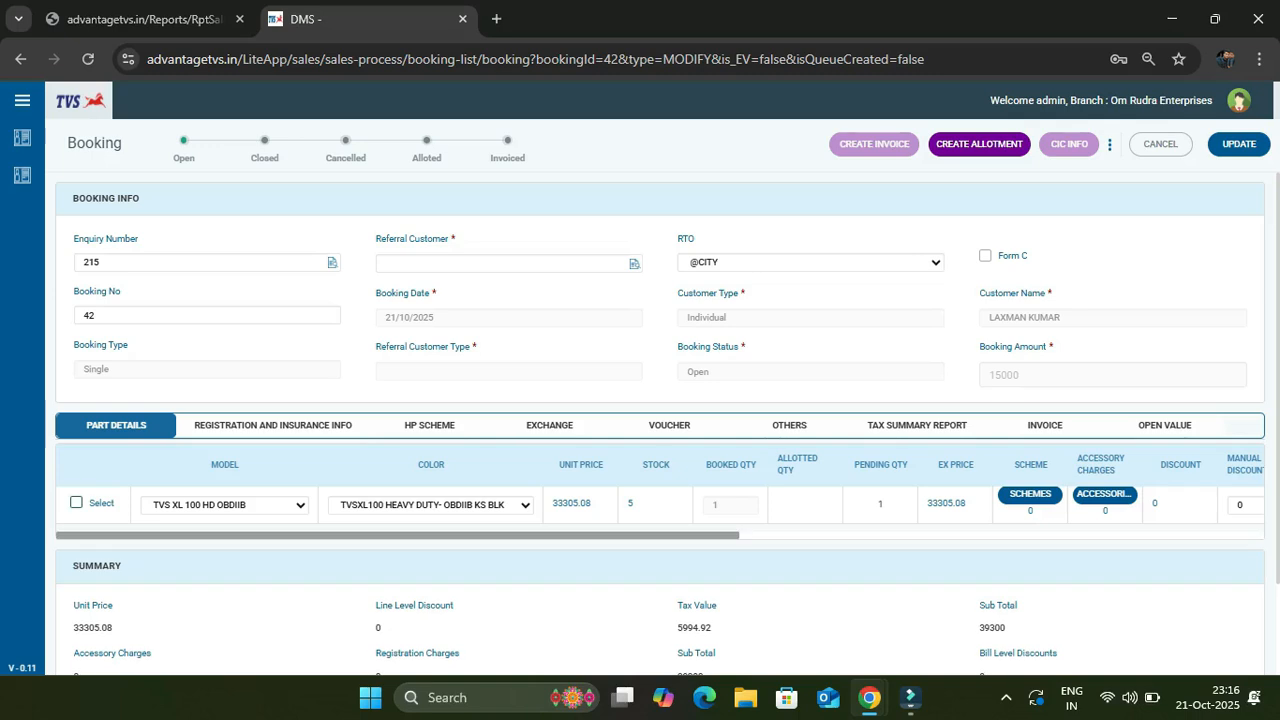
{"action": "left_click", "coordinate": [76, 502]}
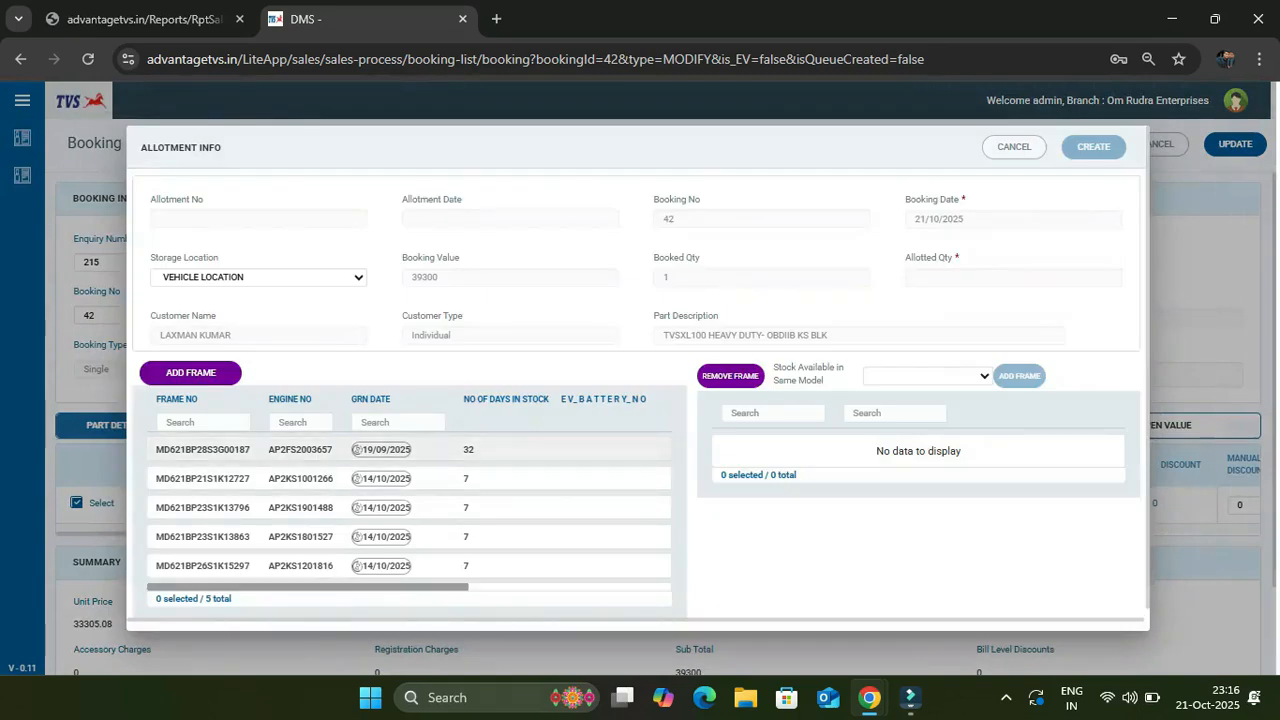
{"action": "left_click", "coordinate": [203, 508]}
{"action": "left_click", "coordinate": [705, 419]}
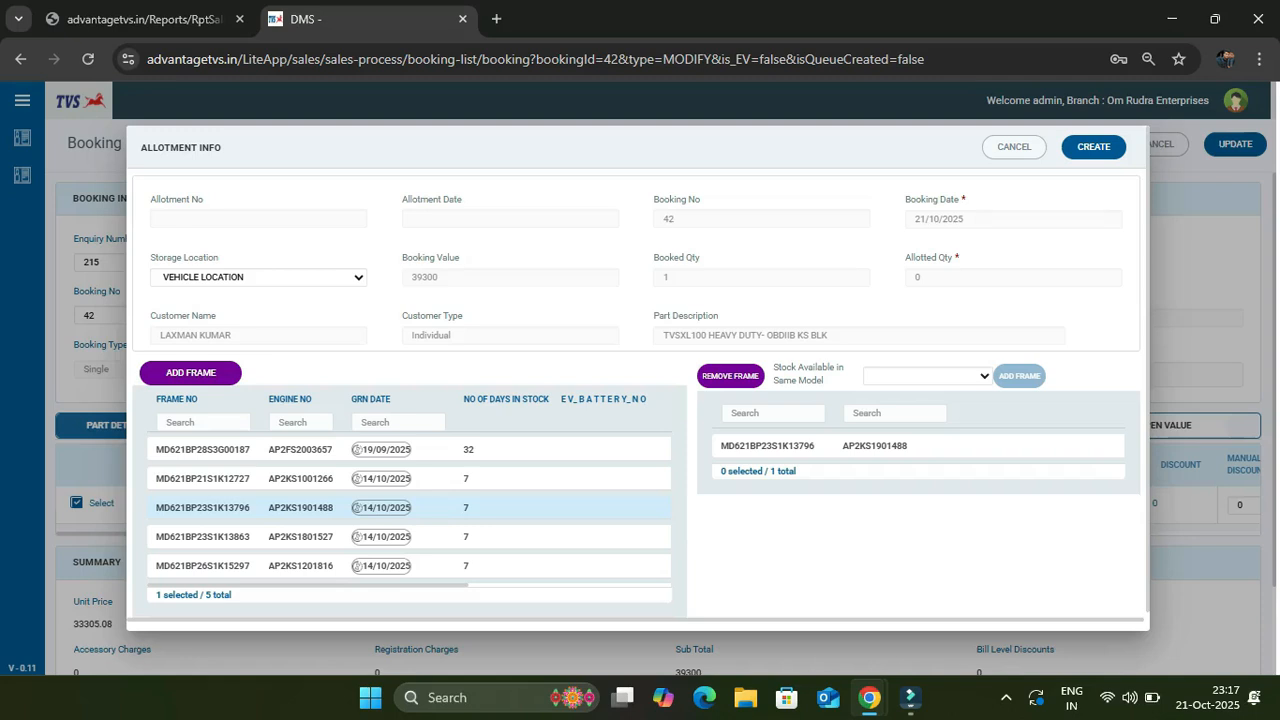
{"action": "left_click", "coordinate": [1093, 147]}
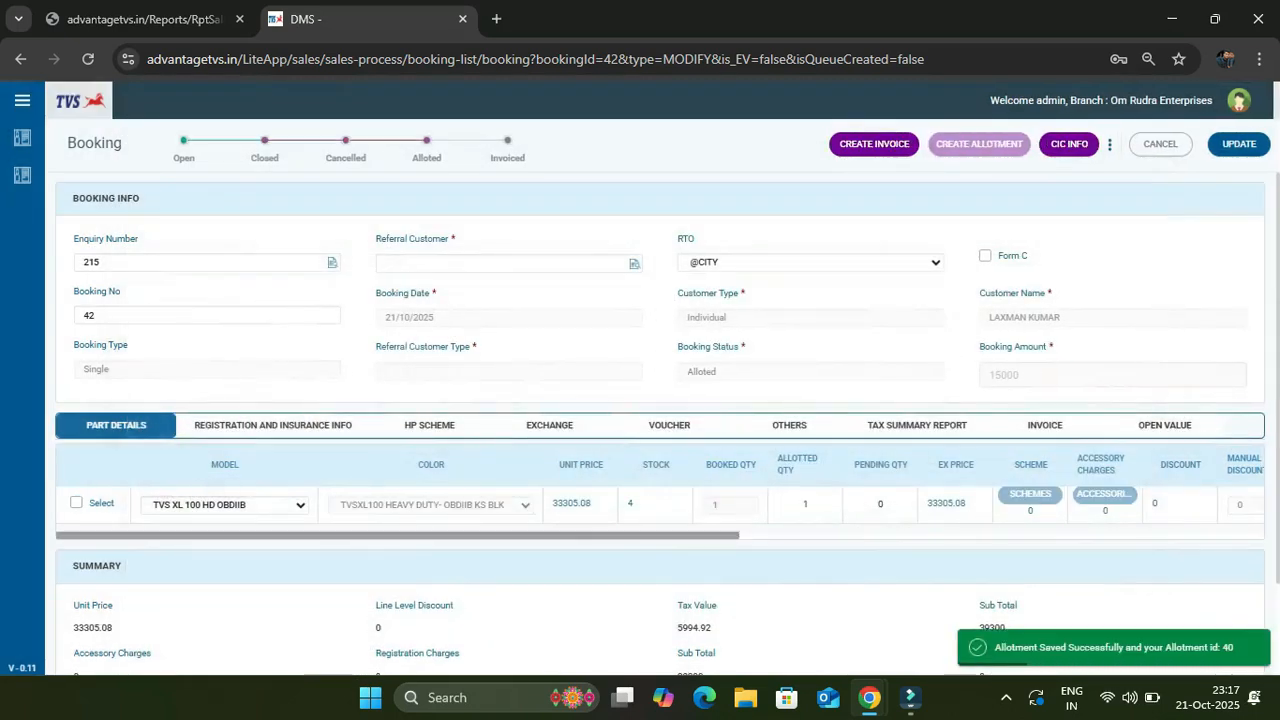
{"action": "left_click", "coordinate": [77, 503]}
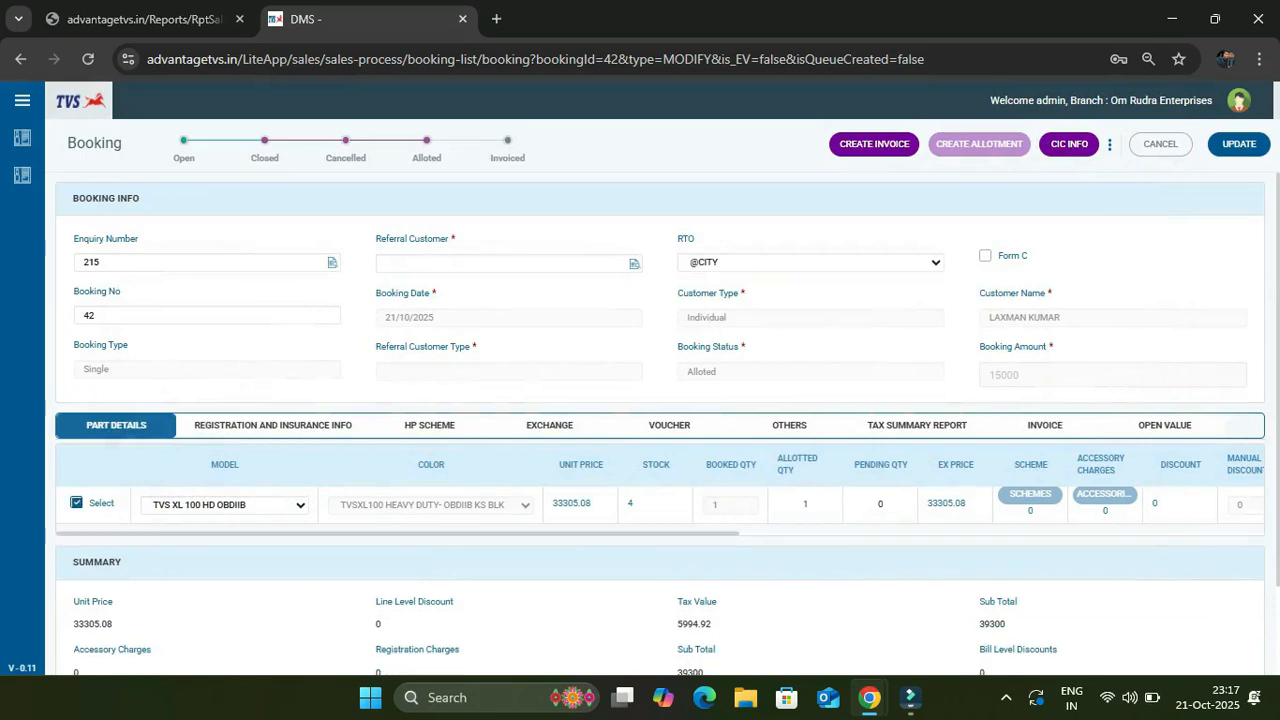
{"action": "left_click", "coordinate": [874, 144]}
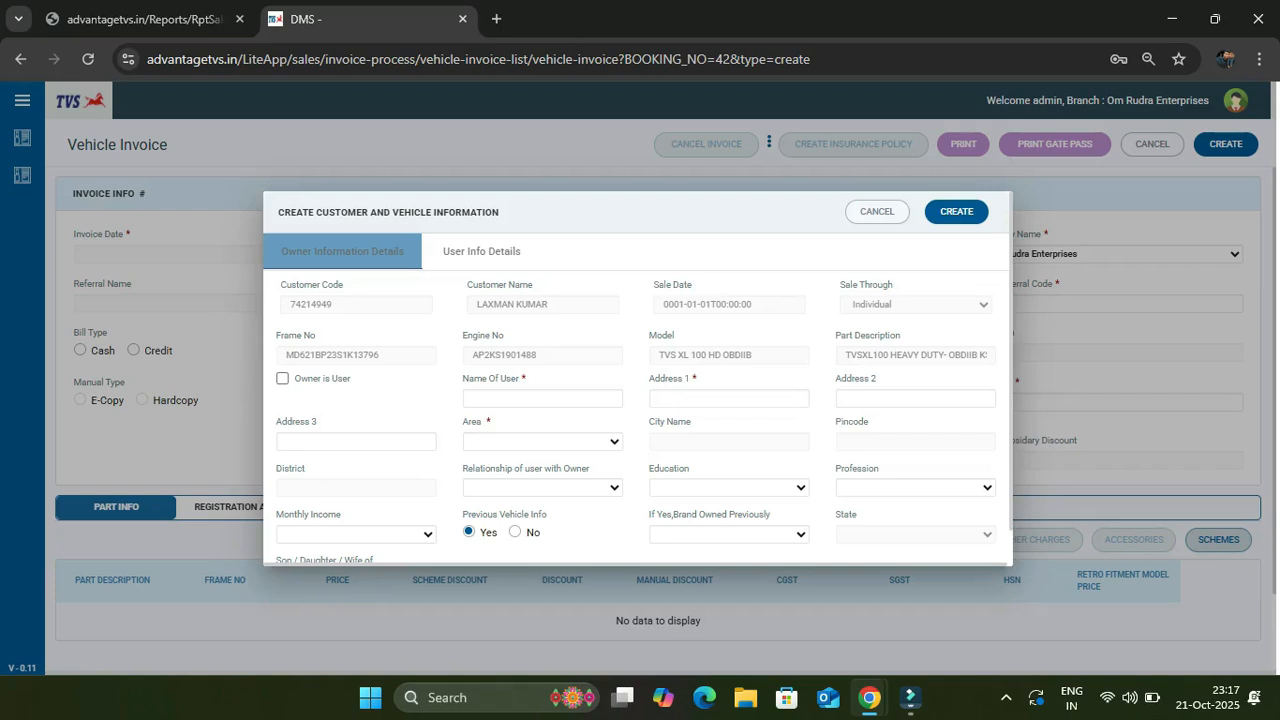
Mark the owner as user, with HSC education, self-employed profession and 15001.00-20000.00 monthly income
{"action": "left_click", "coordinate": [282, 378]}
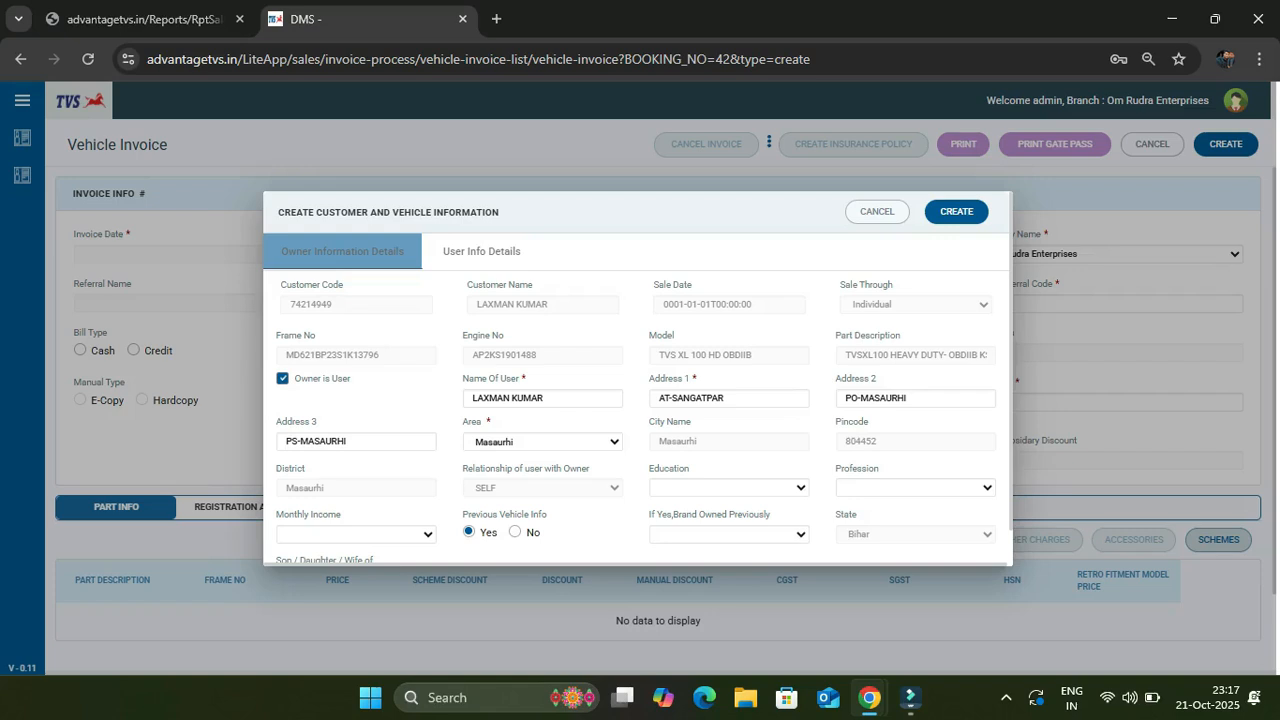
{"action": "scroll", "coordinate": [638, 378], "scroll_direction": "down", "scroll_amount": 1}
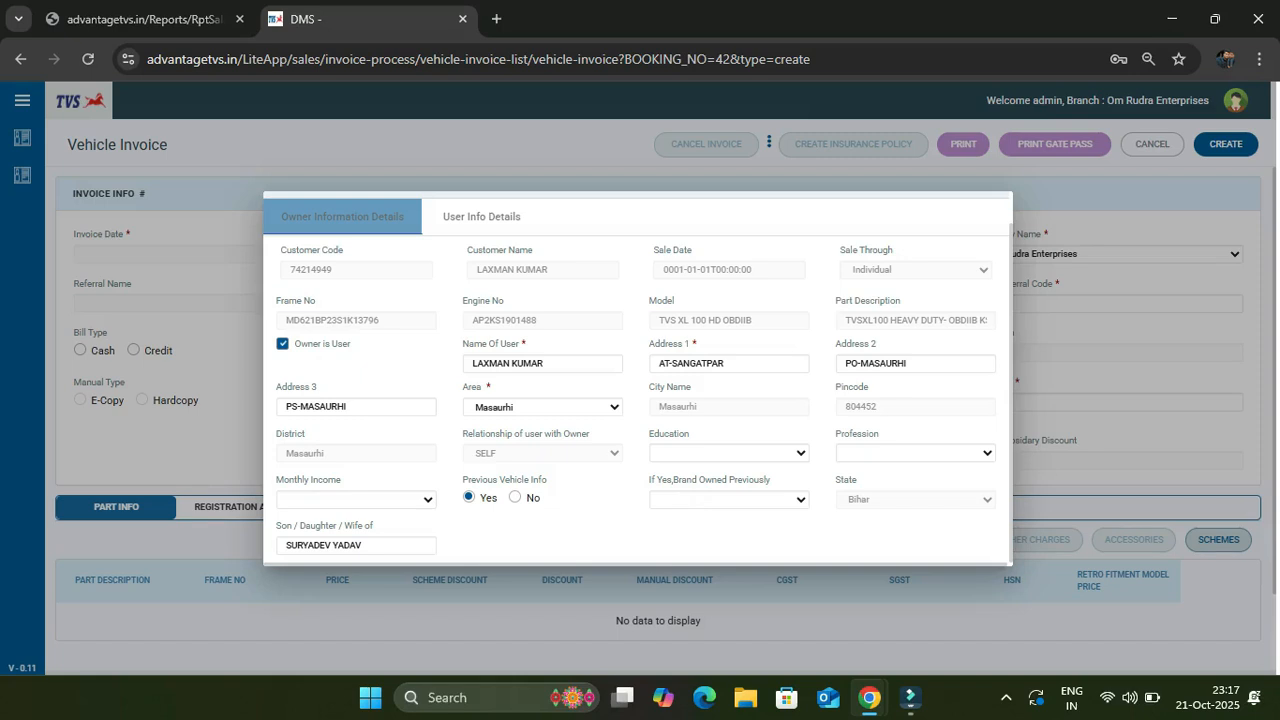
{"action": "left_click", "coordinate": [729, 453]}
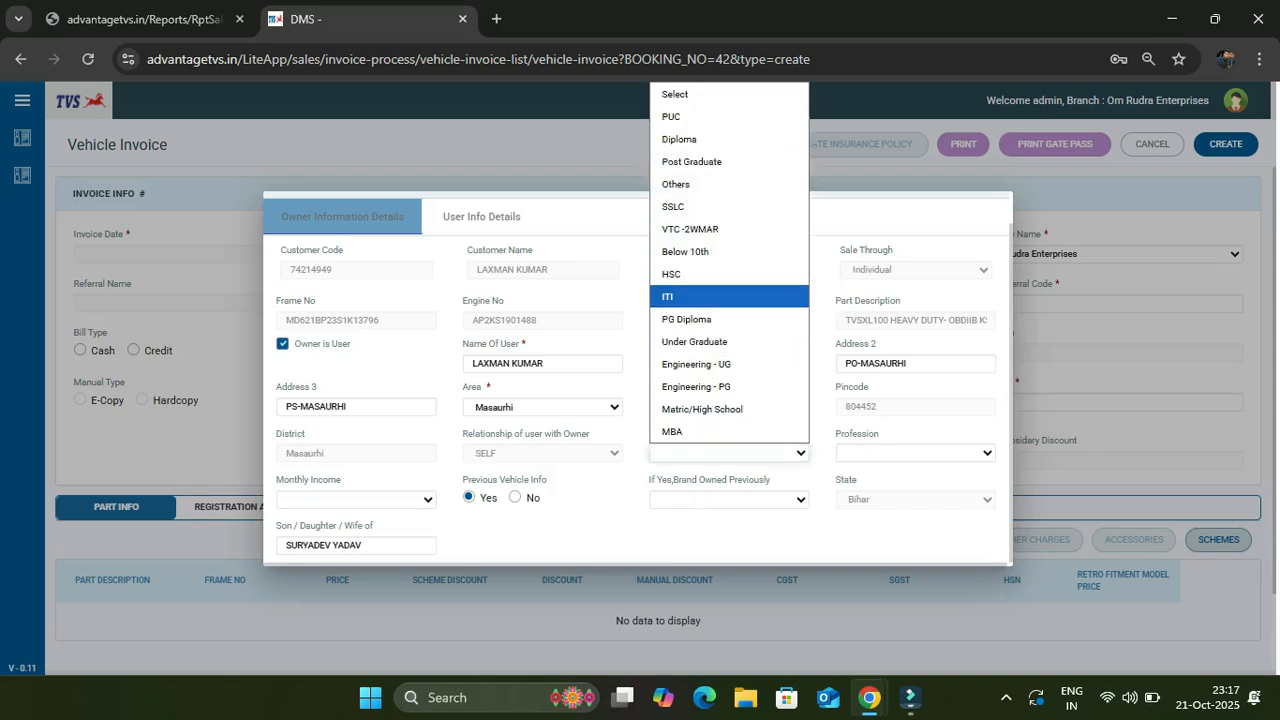
{"action": "key", "text": "Return"}
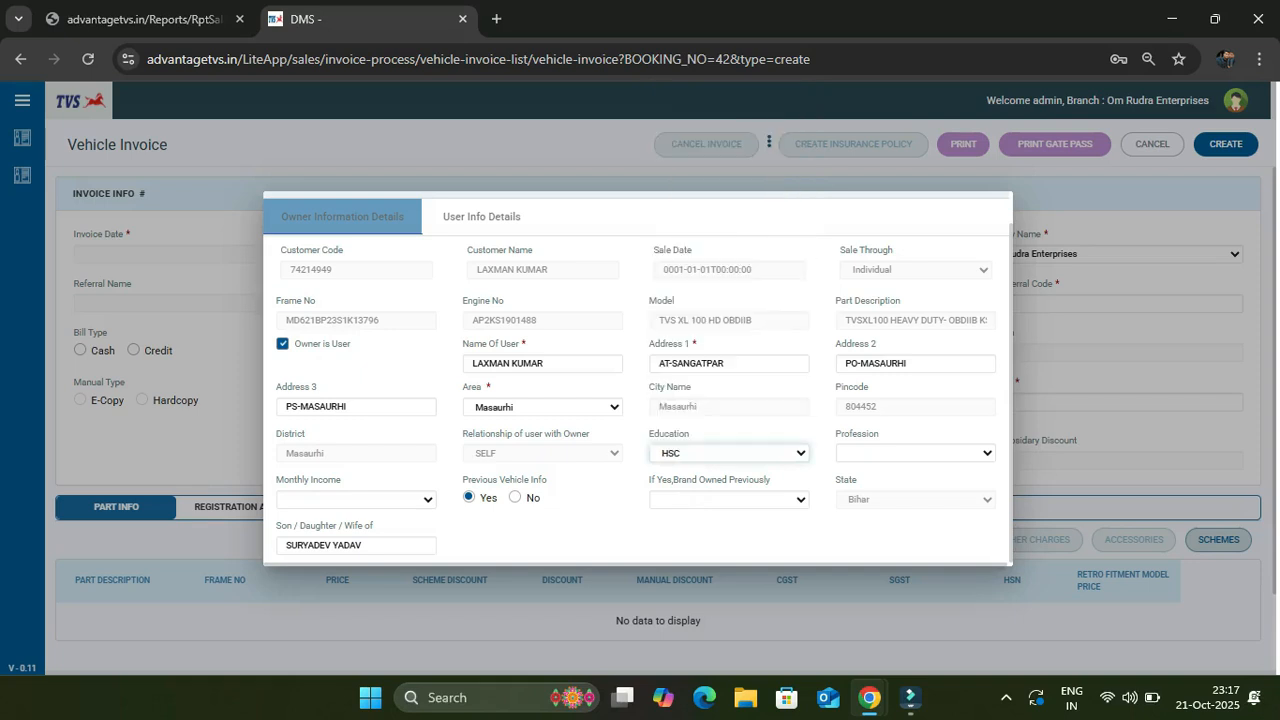
{"action": "left_click", "coordinate": [915, 453]}
{"action": "left_click", "coordinate": [917, 497]}
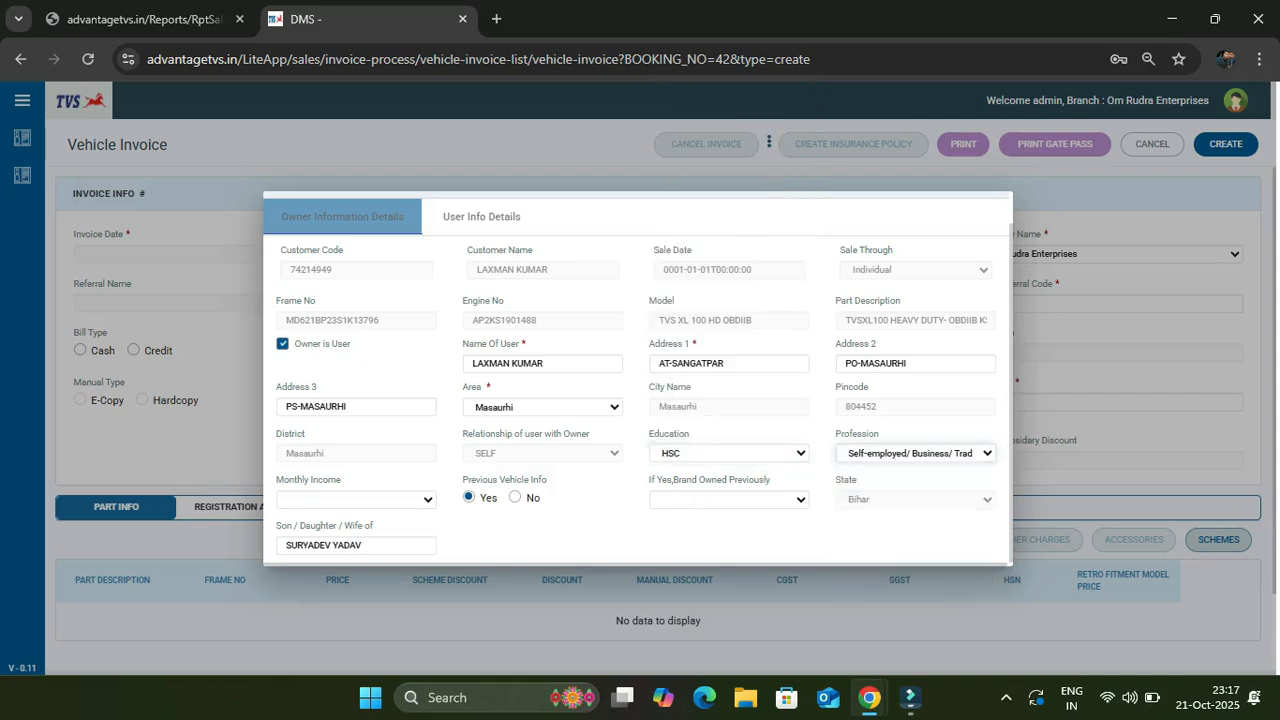
{"action": "left_click", "coordinate": [356, 500]}
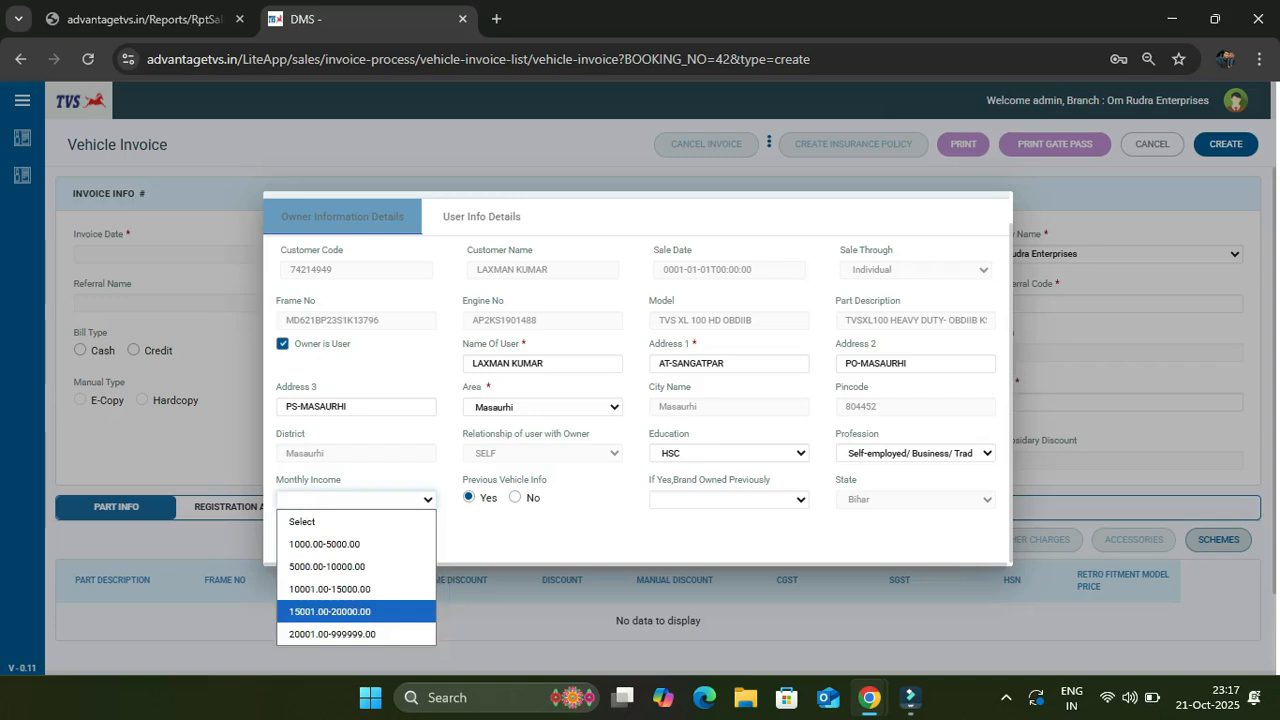
{"action": "left_click", "coordinate": [330, 611]}
Set Previous Vehicle Info to No, leaving the previously owned brand empty
{"action": "left_click", "coordinate": [729, 500]}
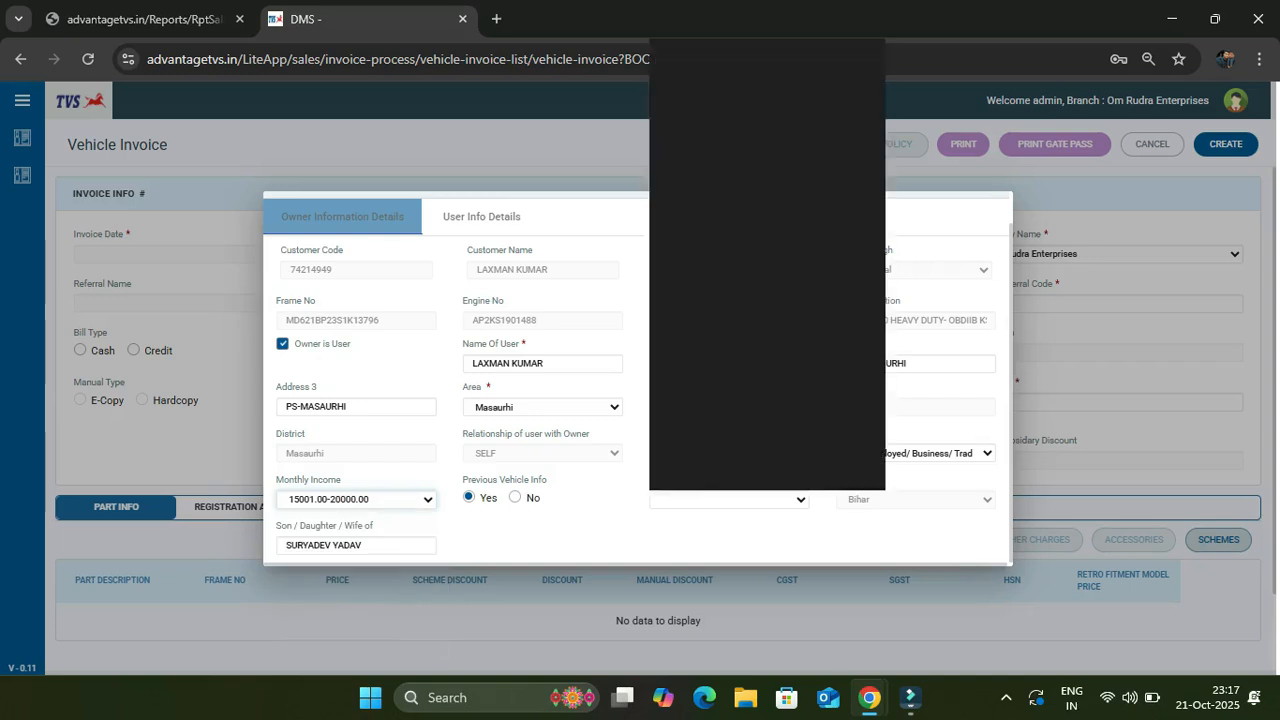
{"action": "key", "text": "Escape"}
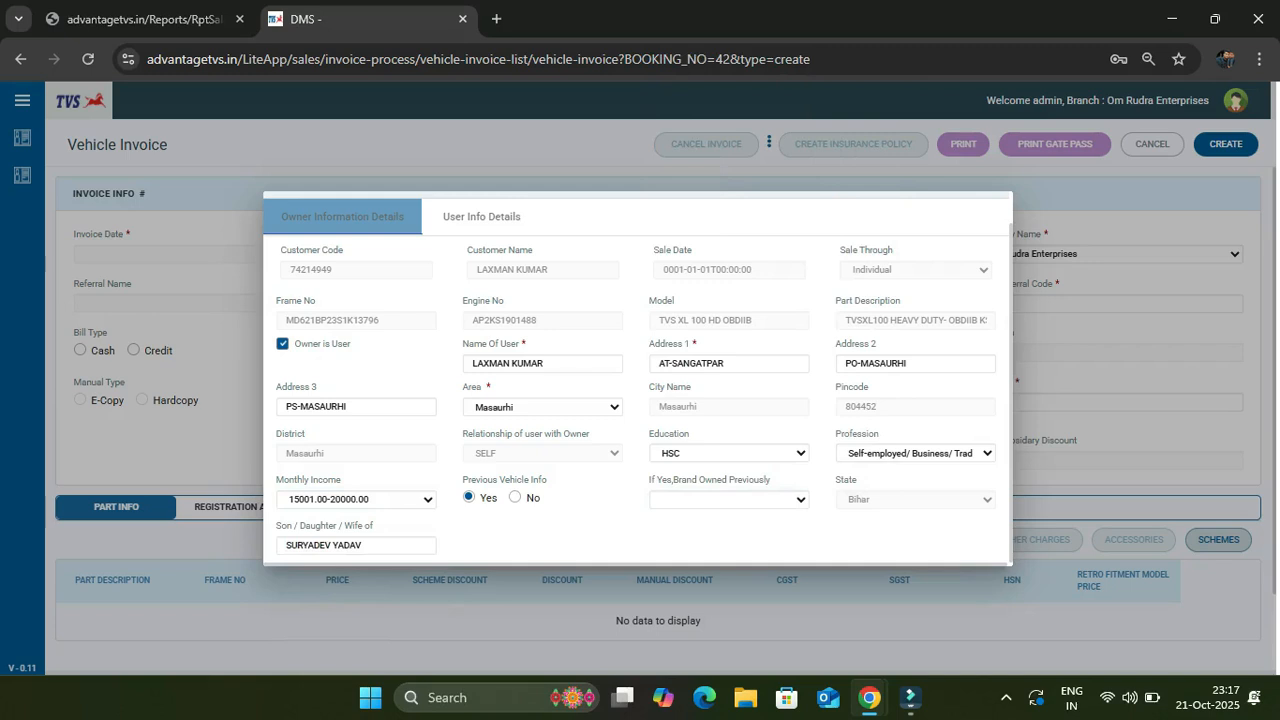
{"action": "left_click", "coordinate": [515, 497]}
{"action": "left_click", "coordinate": [729, 499]}
{"action": "left_click", "coordinate": [729, 499]}
In User Info Details, choose HINDI language and tick Power, Looks&style and Mileage as change reasons
{"action": "left_click", "coordinate": [481, 216]}
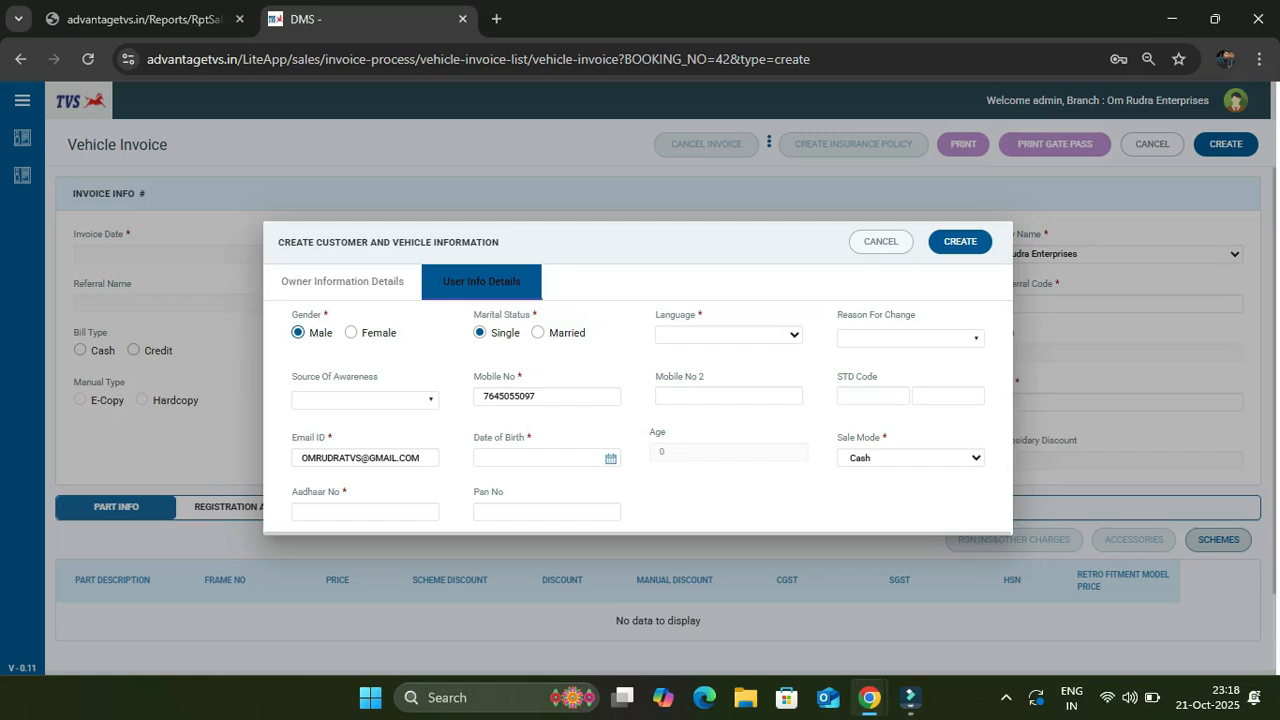
{"action": "left_click", "coordinate": [728, 335]}
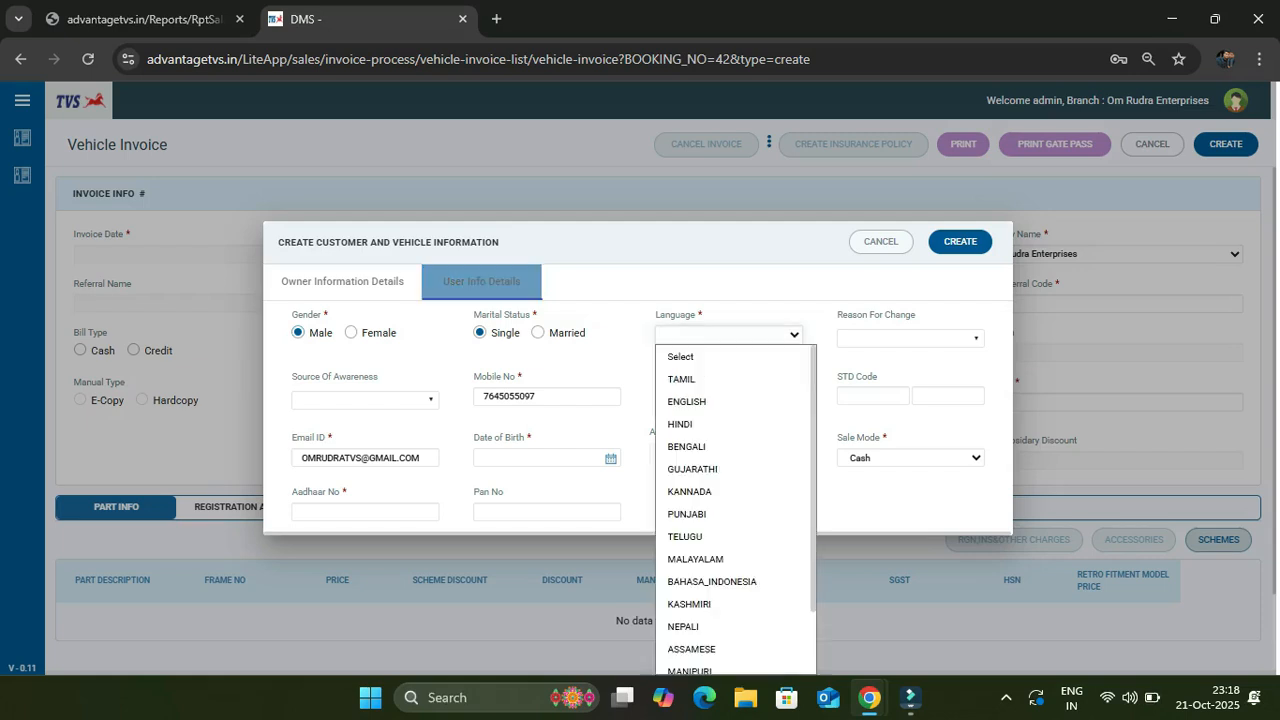
{"action": "left_click", "coordinate": [710, 424]}
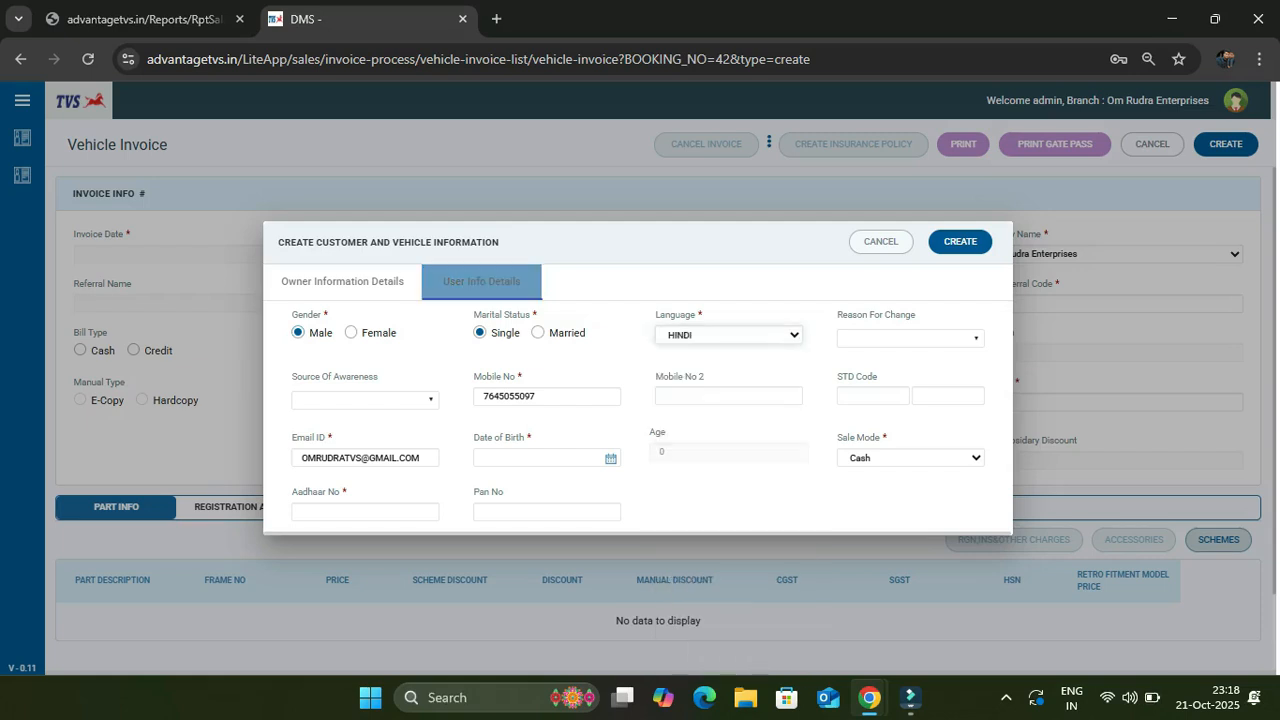
{"action": "left_click", "coordinate": [910, 339]}
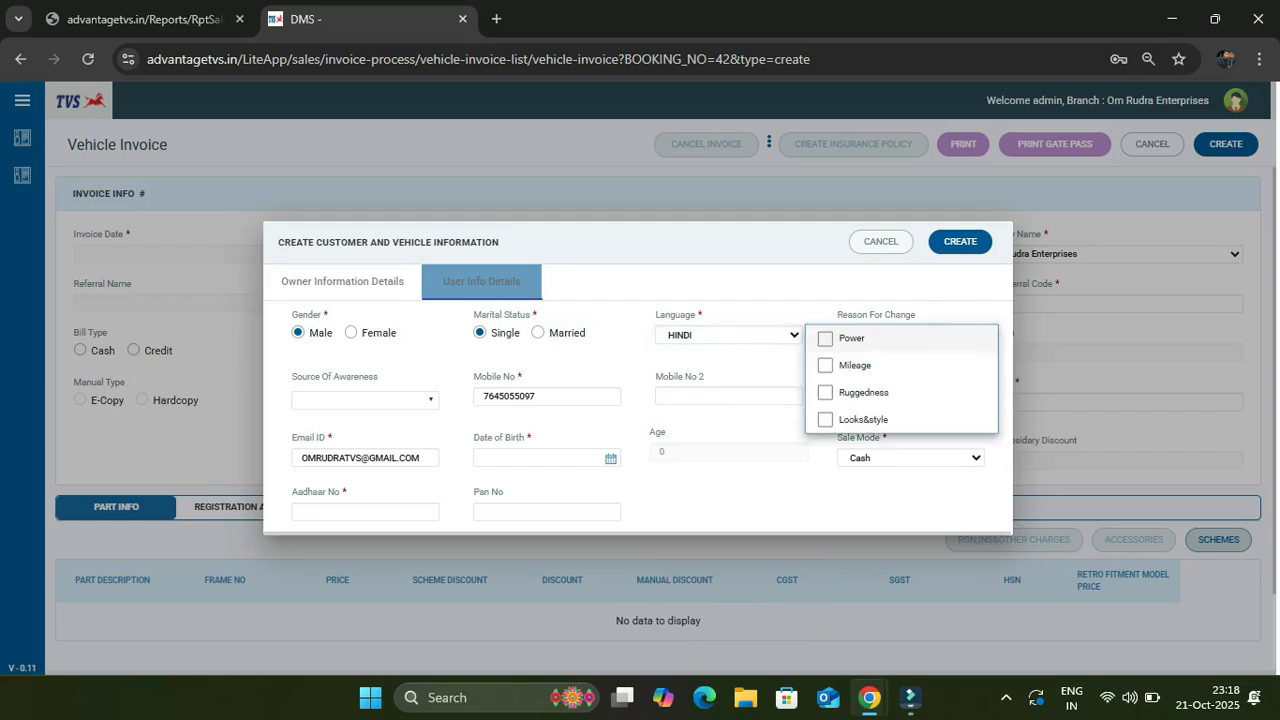
{"action": "left_click", "coordinate": [848, 338]}
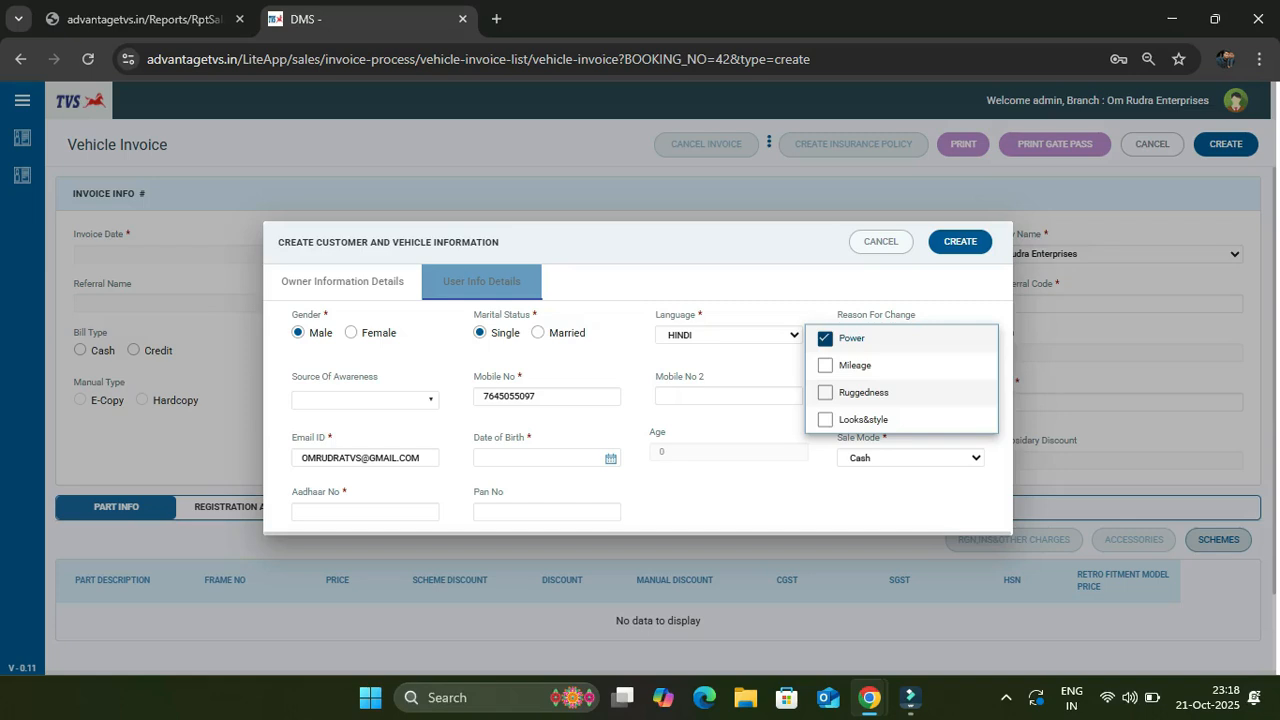
{"action": "left_click", "coordinate": [852, 419]}
{"action": "left_click", "coordinate": [855, 365]}
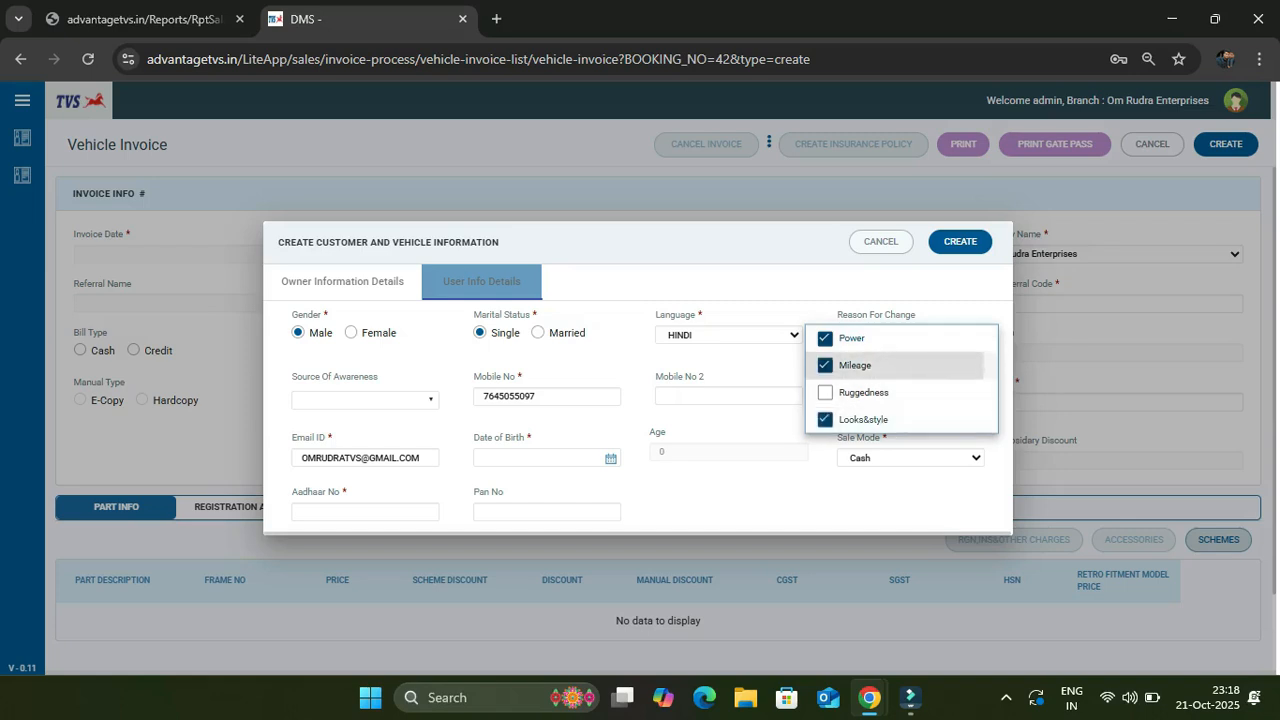
{"action": "left_click", "coordinate": [740, 492]}
Tick reference and social_media as sources of awareness
{"action": "left_click", "coordinate": [365, 400]}
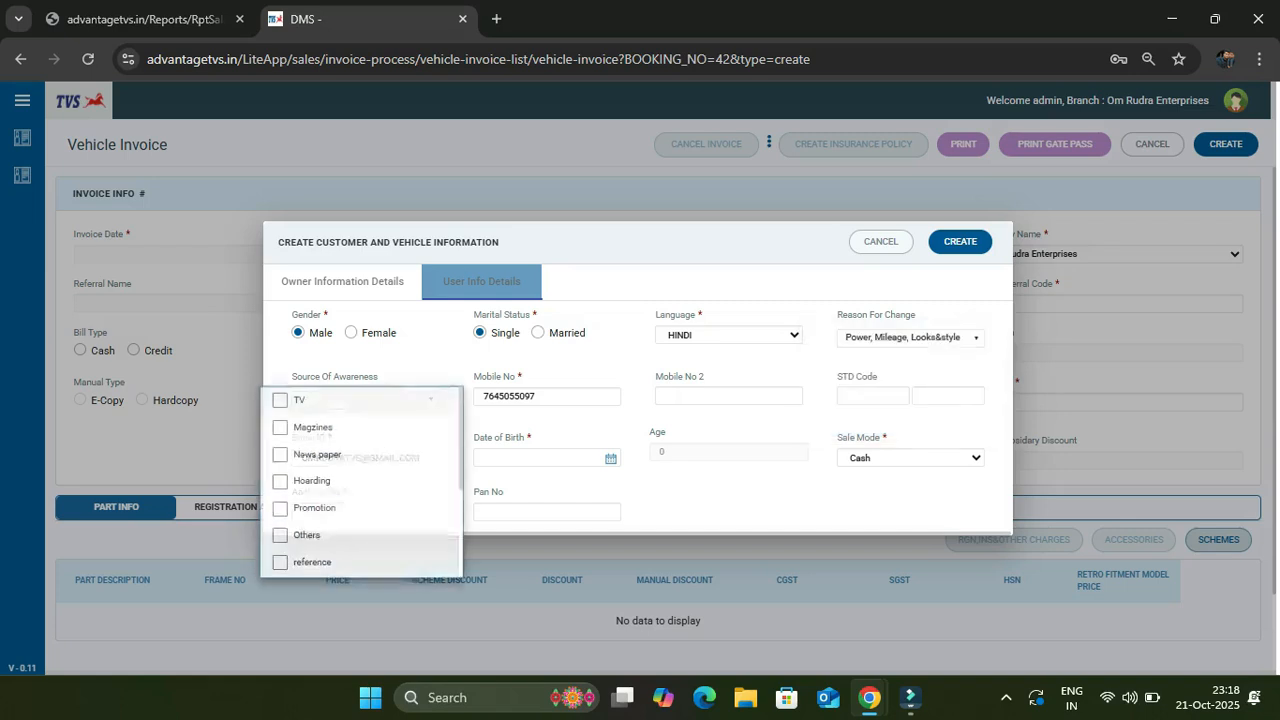
{"action": "scroll", "coordinate": [340, 440], "scroll_direction": "down", "scroll_amount": 1}
{"action": "left_click", "coordinate": [300, 467]}
{"action": "left_click", "coordinate": [300, 521]}
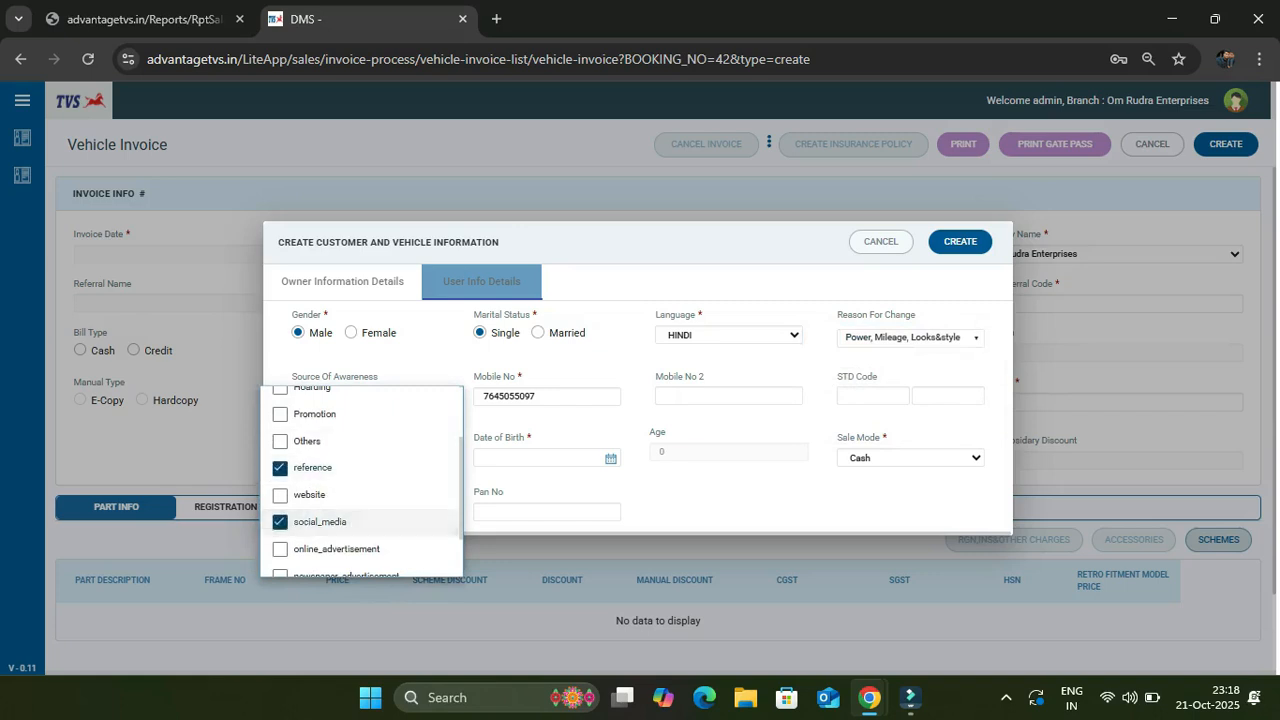
{"action": "key", "text": "Escape"}
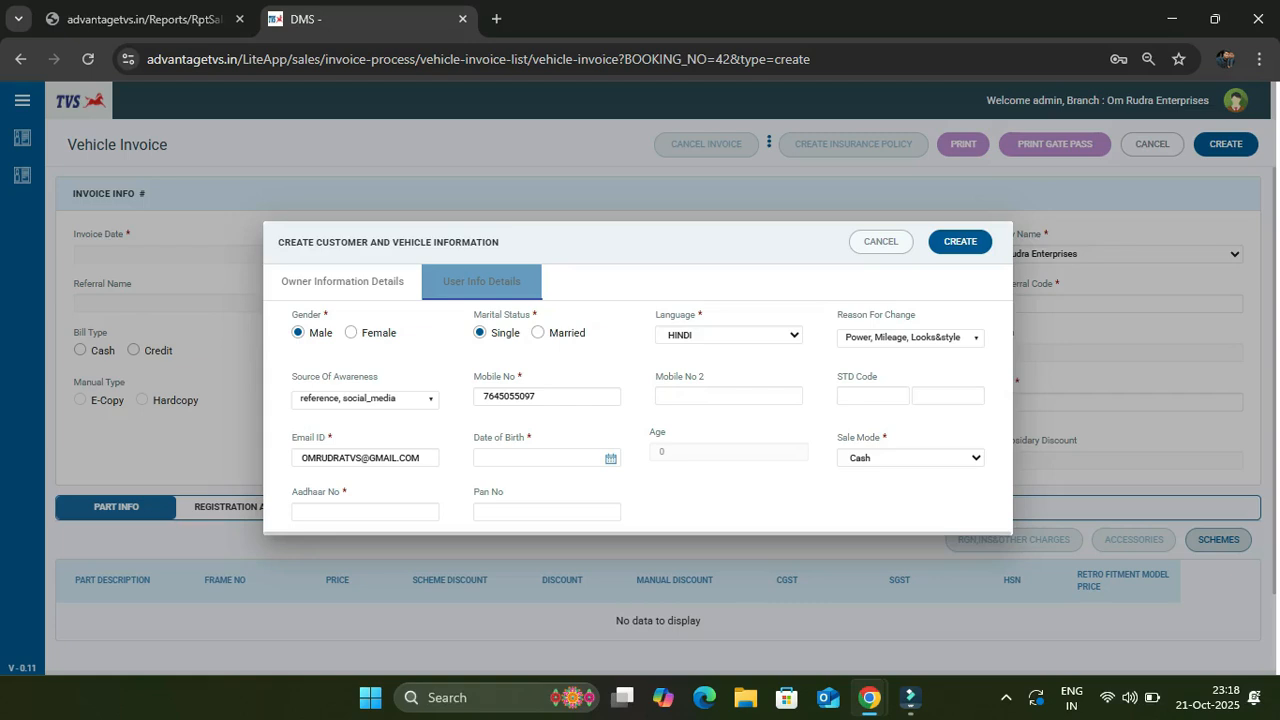
Set birth date 01/01/1994, enter the customer's Aadhaar number, and save the record
{"action": "left_click", "coordinate": [611, 458]}
{"action": "left_click", "coordinate": [668, 280]}
{"action": "left_click", "coordinate": [365, 512]}
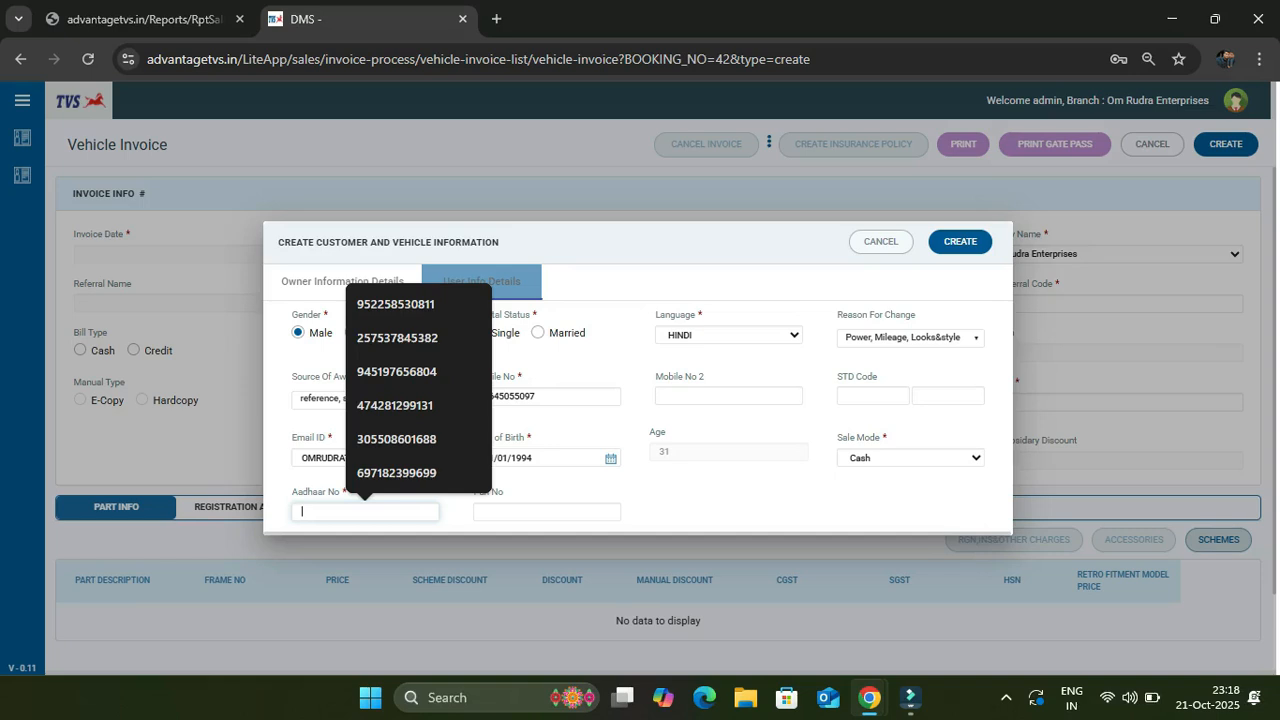
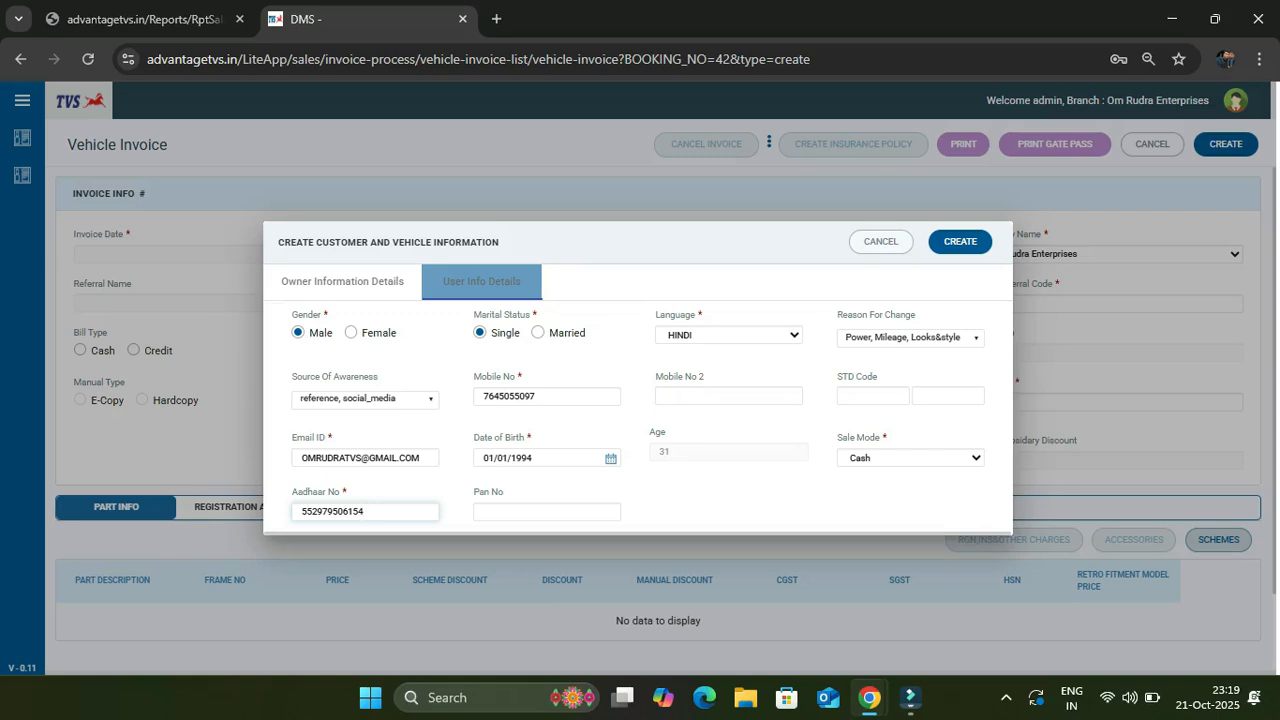
{"action": "left_click", "coordinate": [960, 242]}
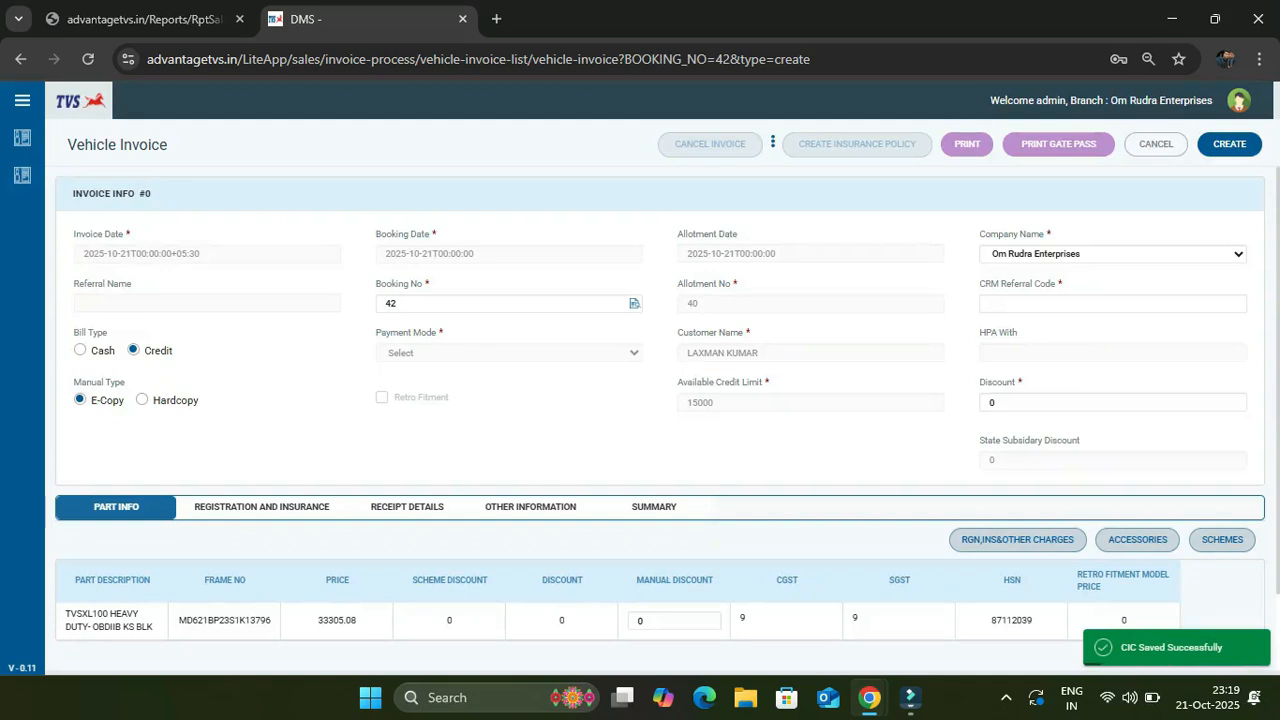
Mark both insurance and registration as self-arranged in Registration and Insurance details
{"action": "scroll", "coordinate": [660, 400], "scroll_direction": "down", "scroll_amount": 2}
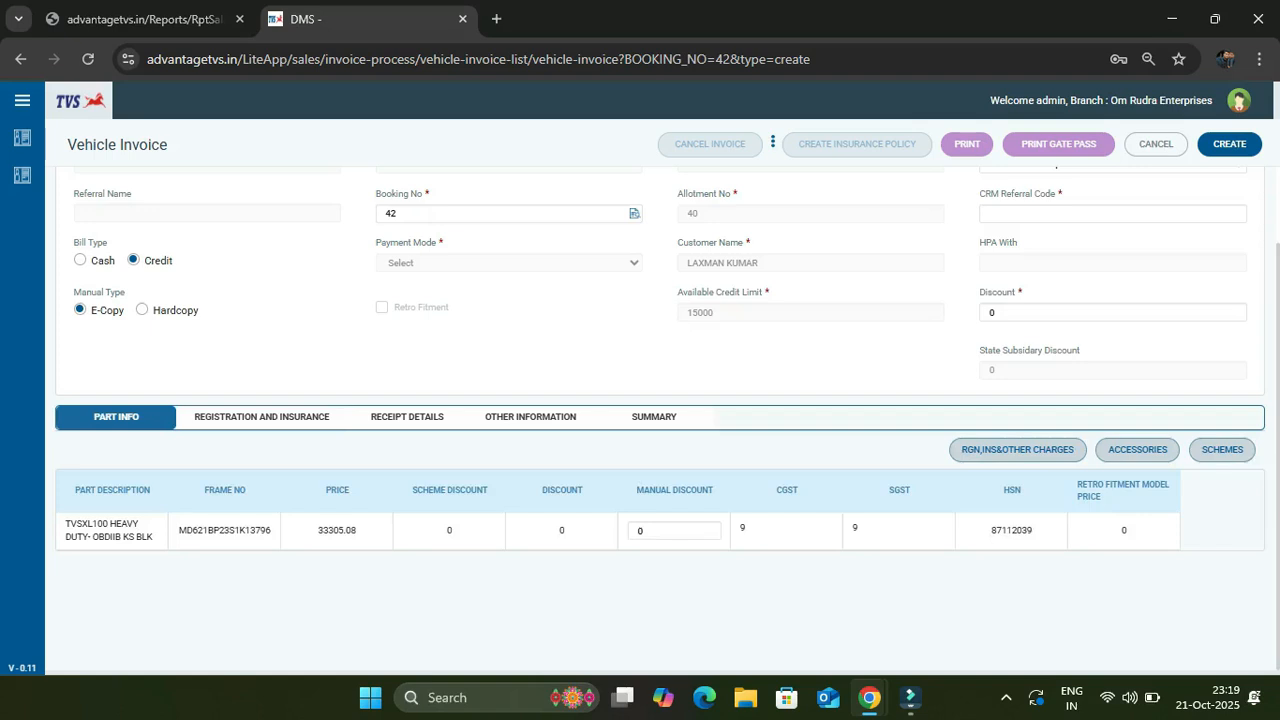
{"action": "left_click", "coordinate": [262, 417]}
{"action": "scroll", "coordinate": [262, 417], "scroll_direction": "down", "scroll_amount": 1}
{"action": "left_click", "coordinate": [80, 468]}
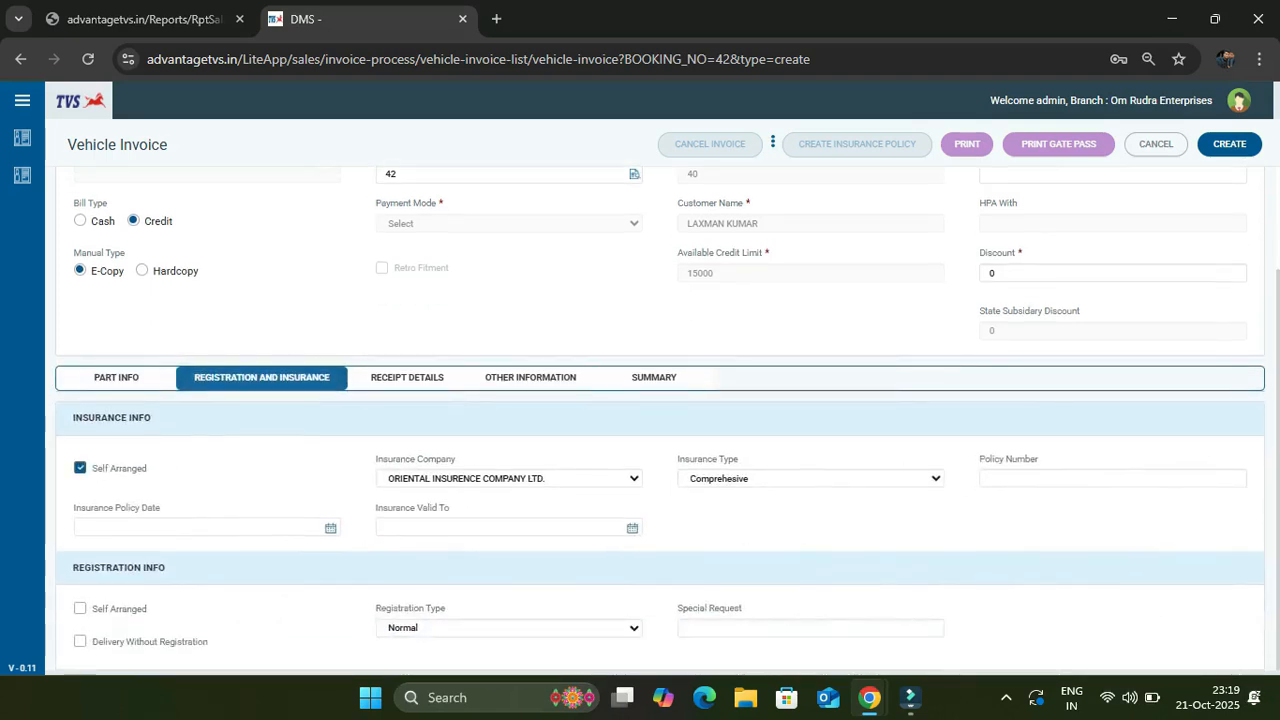
{"action": "left_click", "coordinate": [80, 608]}
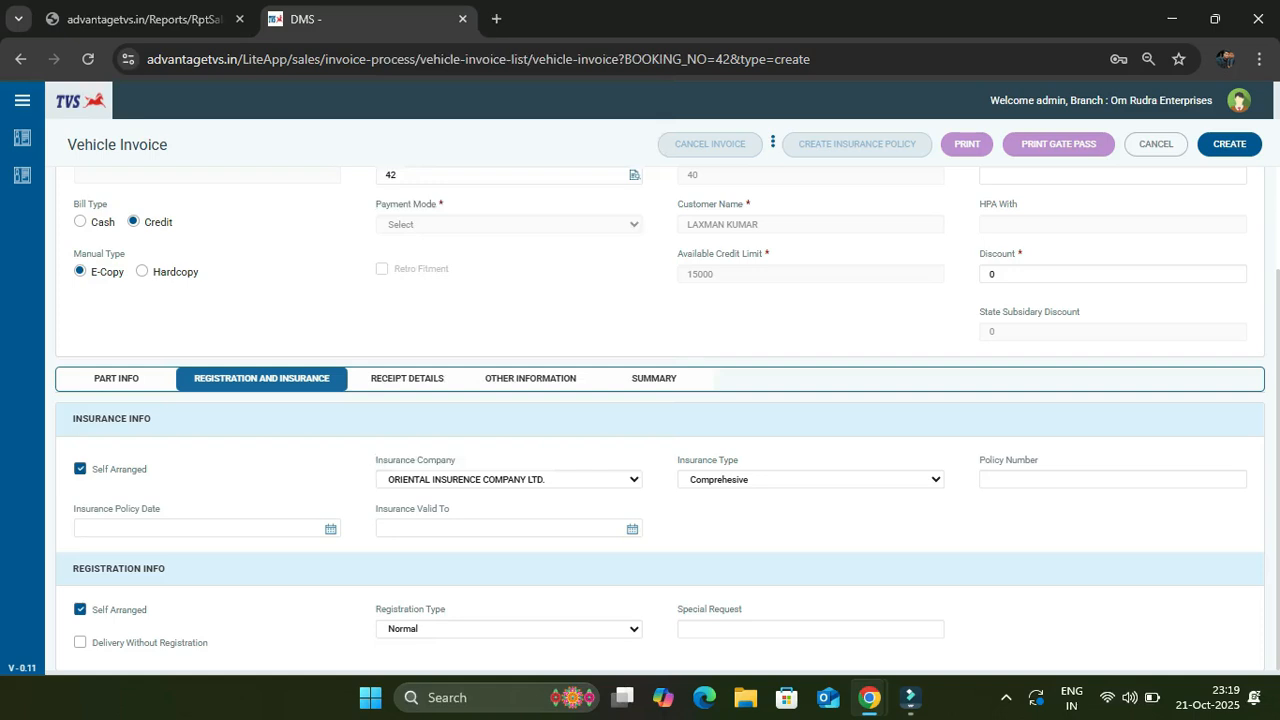
Choose TATA AIG GENERAL INSURANCE CO LTD as the insurance company
{"action": "left_click", "coordinate": [509, 480]}
{"action": "key", "text": "t"}
{"action": "key", "text": "a"}
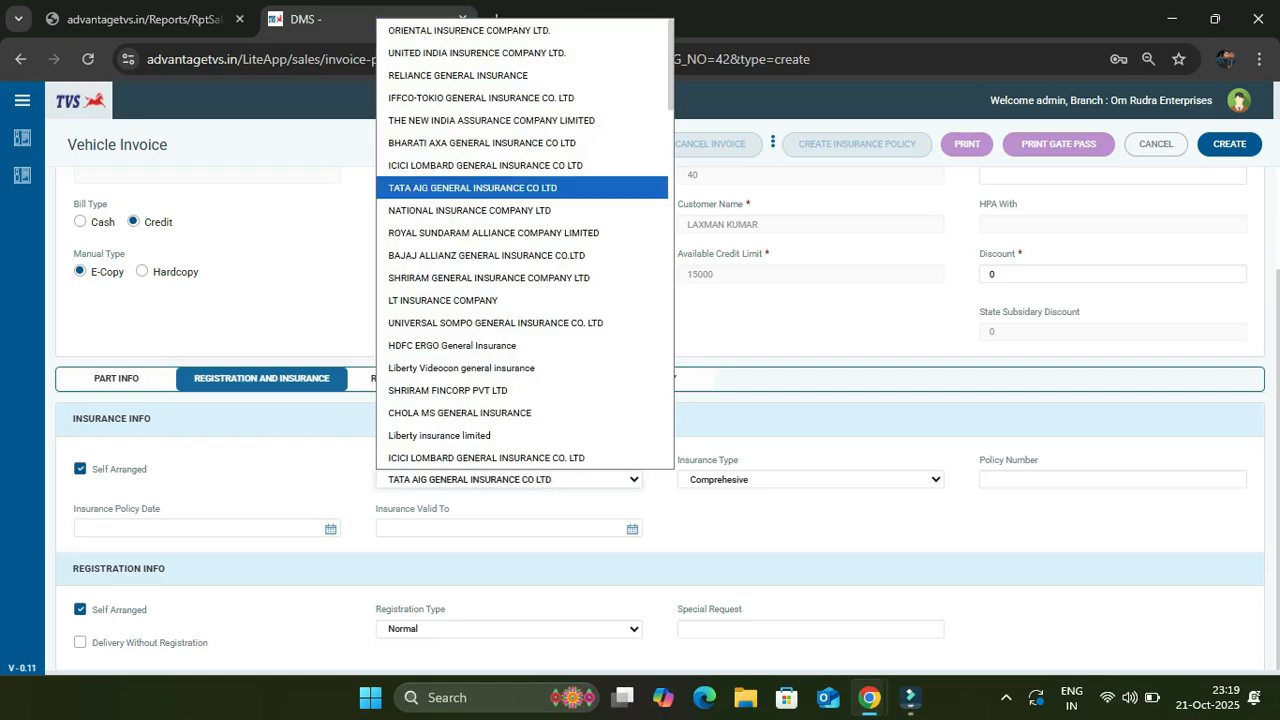
{"action": "key", "text": "Return"}
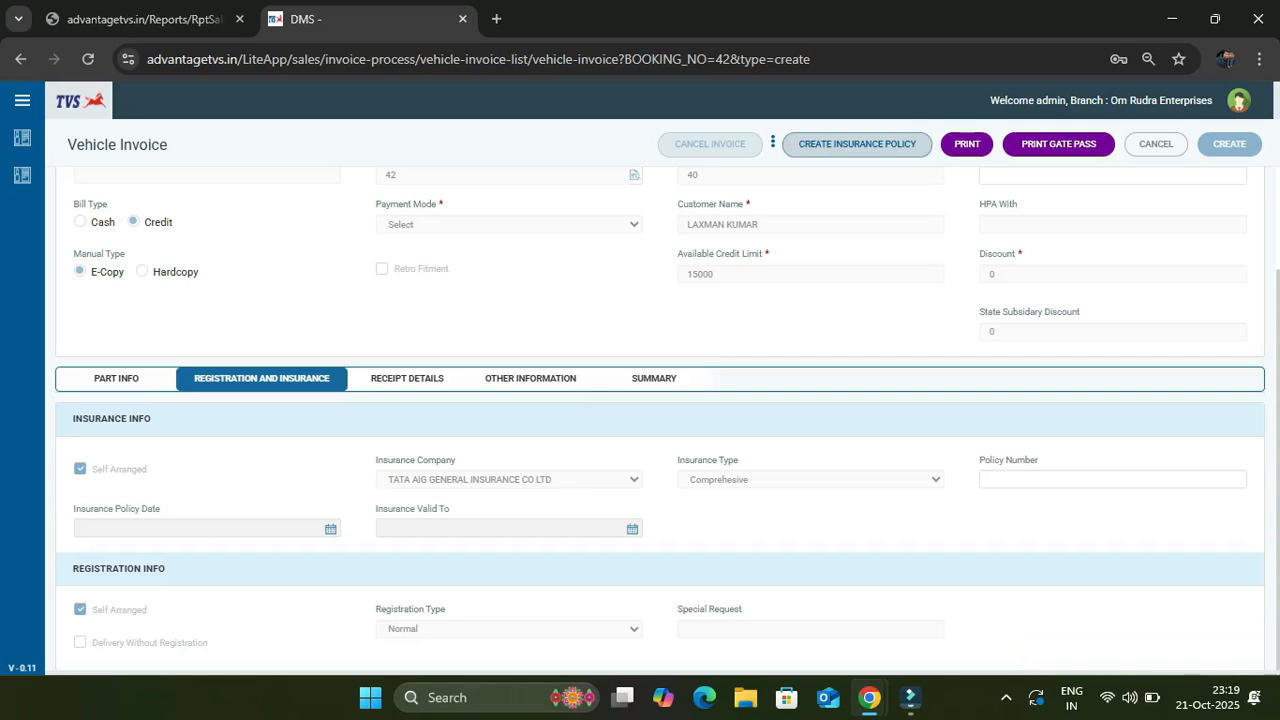
Create vehicle invoice #41, cancel its print dialog, and glance at the printable forms menu
{"action": "left_click", "coordinate": [967, 144]}
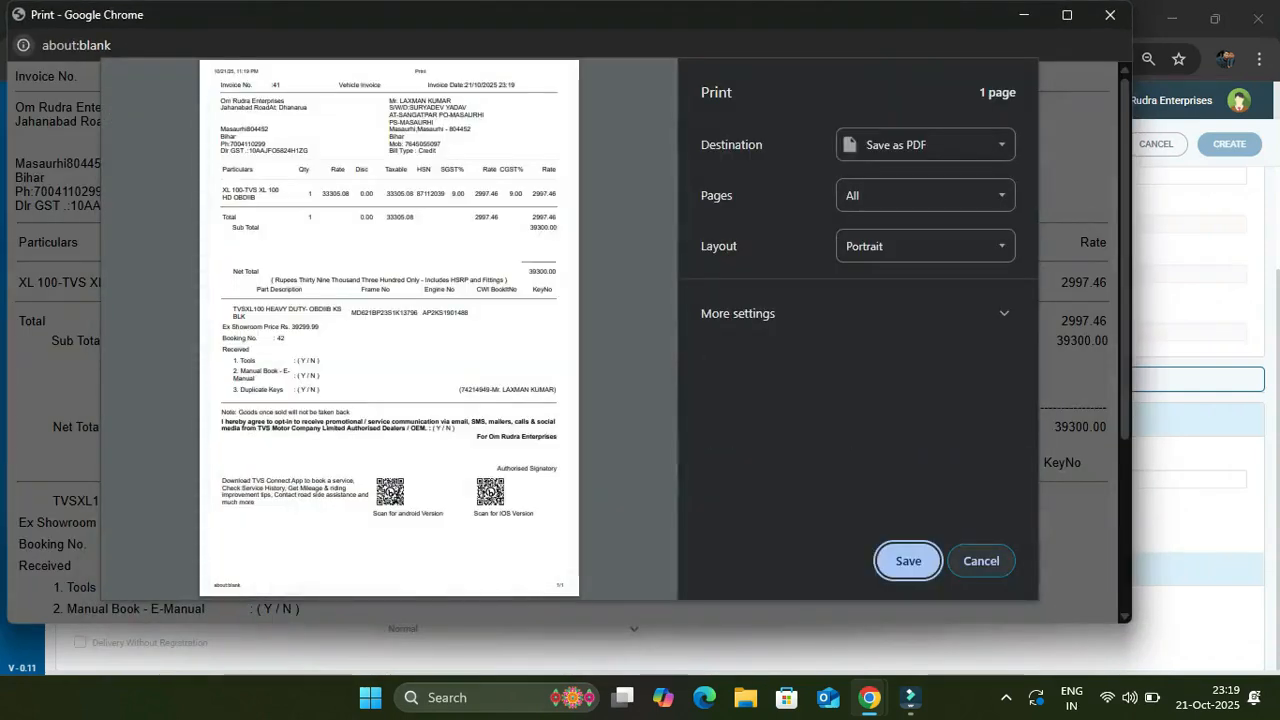
{"action": "left_click", "coordinate": [981, 561]}
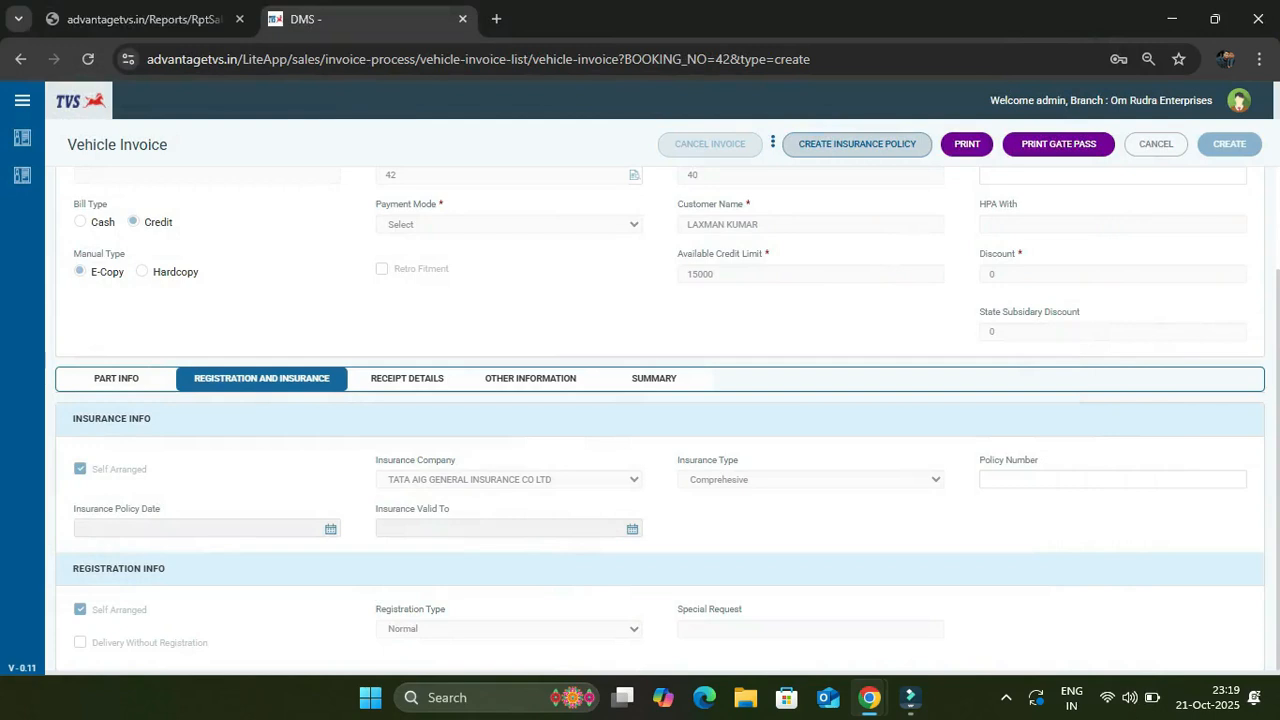
{"action": "left_click", "coordinate": [773, 142]}
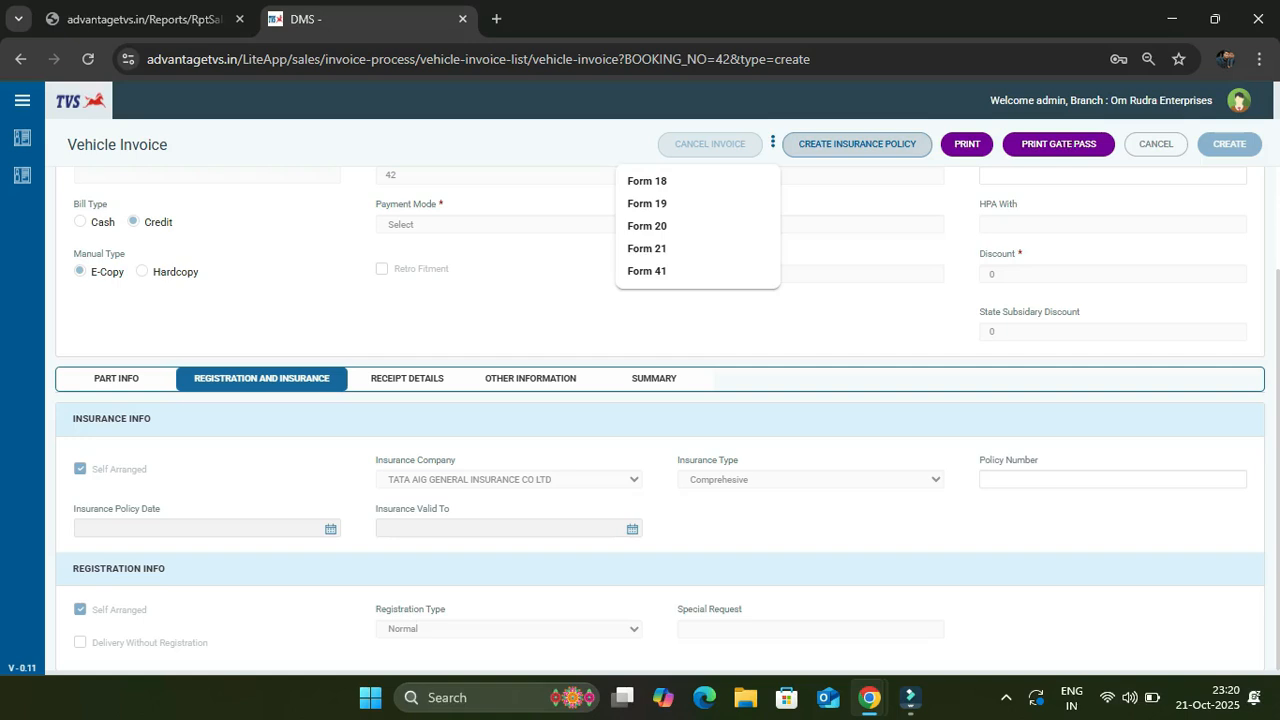
{"action": "left_click", "coordinate": [773, 143]}
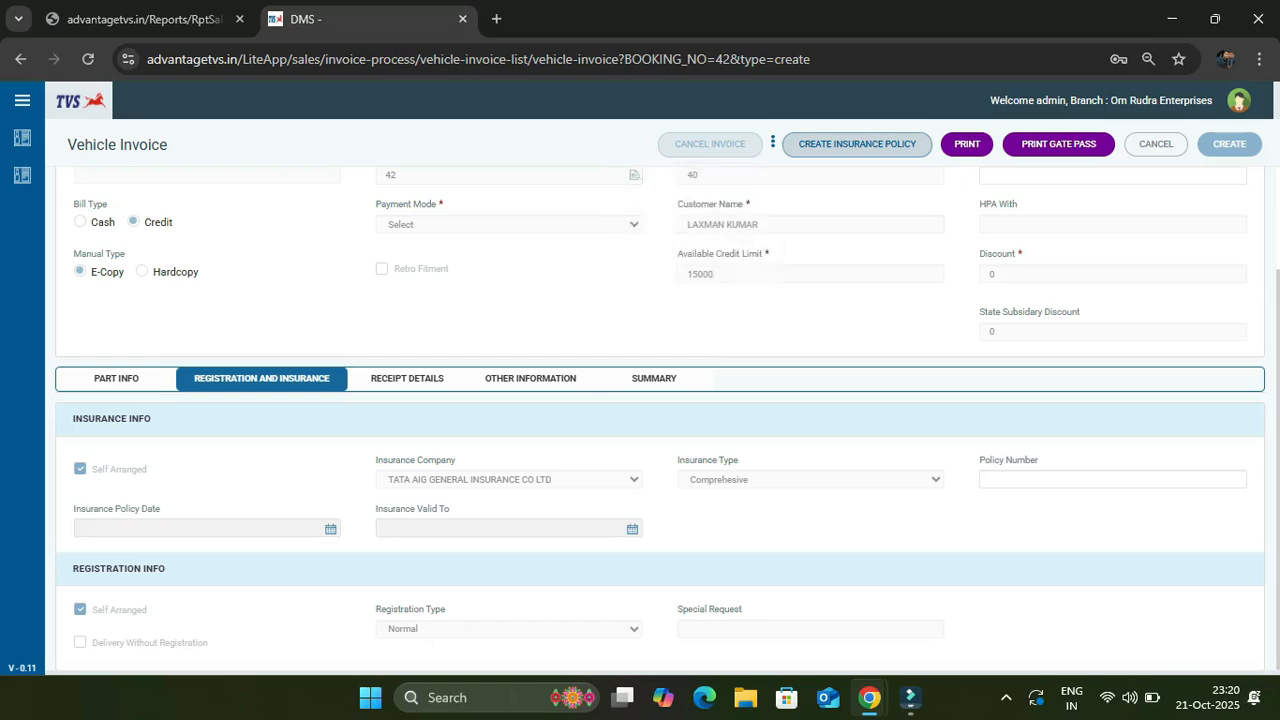
{"action": "scroll", "coordinate": [660, 412], "scroll_direction": "up", "scroll_amount": 2}
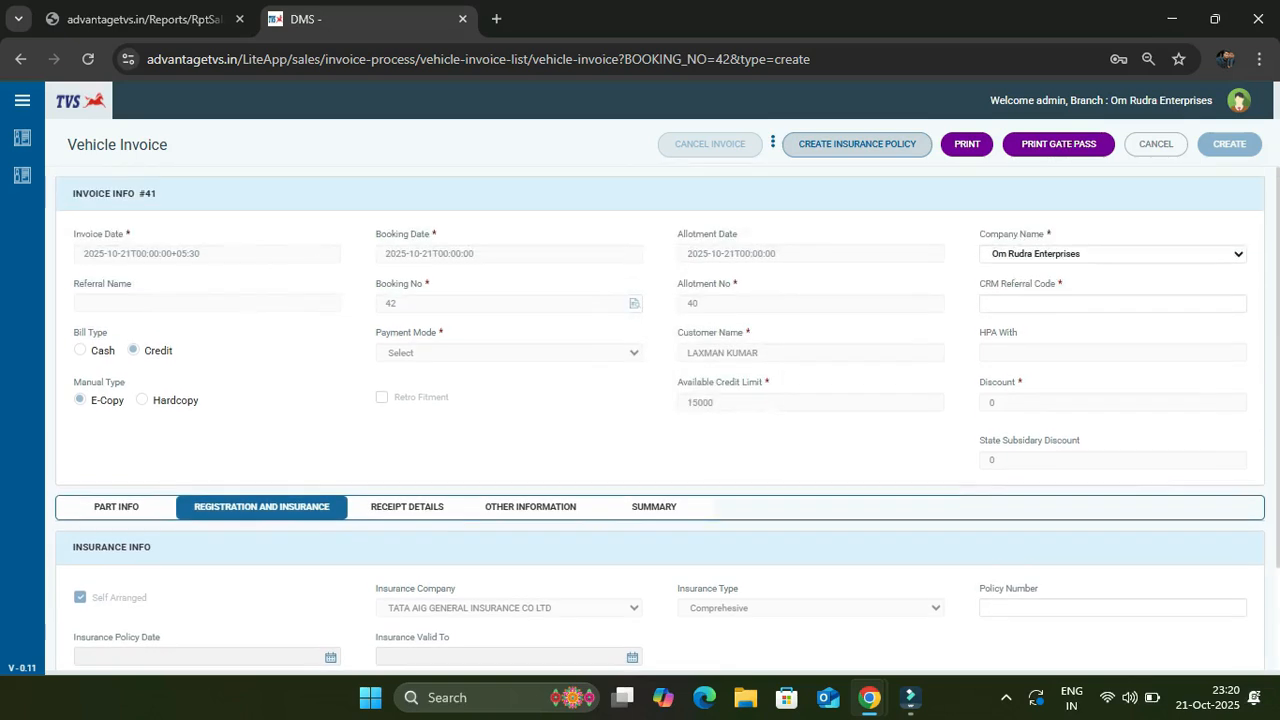